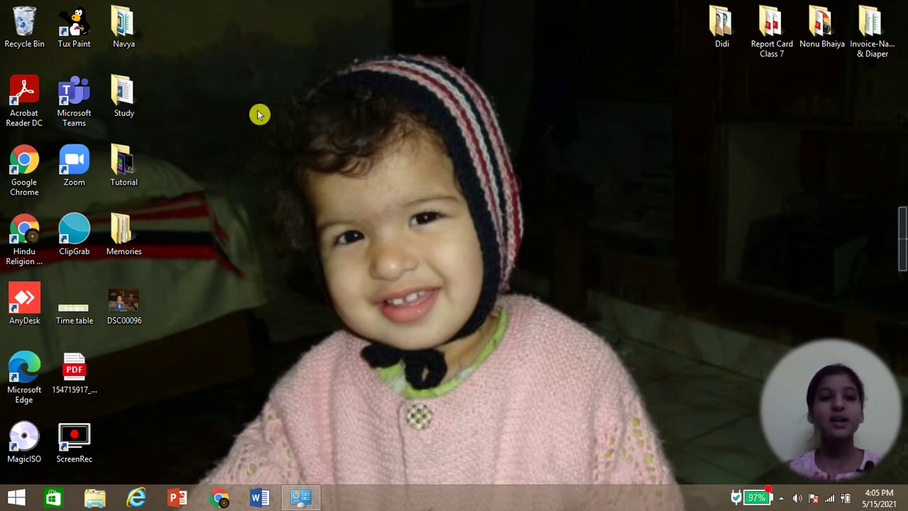
- Open the desktop's Personalization settings and maximize the window
right_click(577, 103)
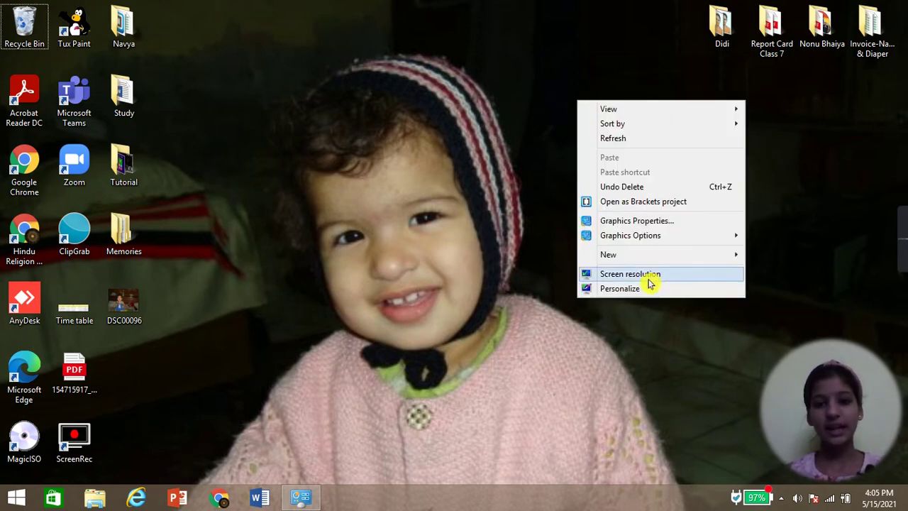
left_click(624, 290)
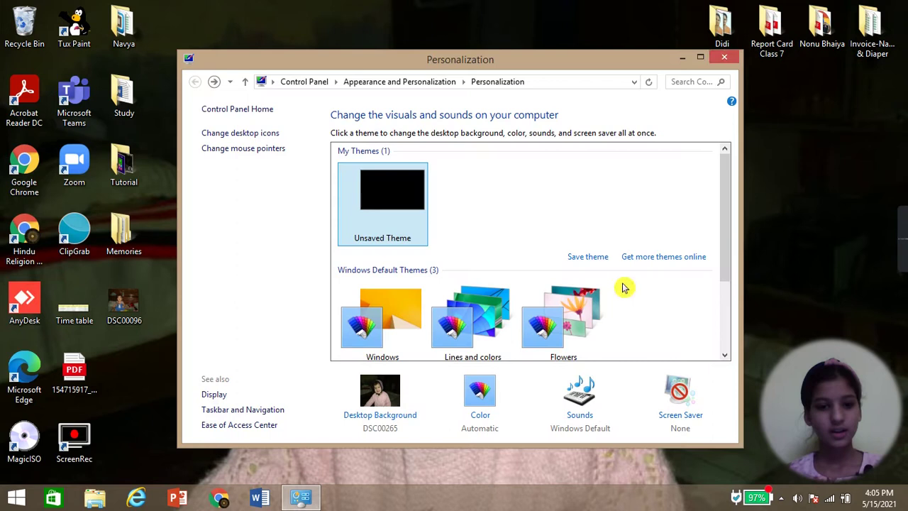
left_click(701, 59)
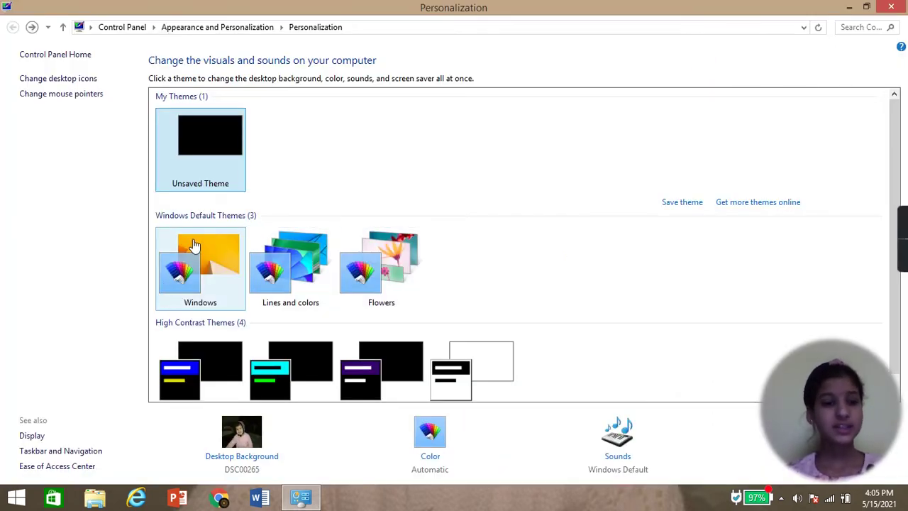
- Apply the Unsaved Theme under My Themes, view it on the desktop, and return to the Personalization settings
left_click(197, 170)
key("super+d")
left_click(482, 257)
left_click(348, 131)
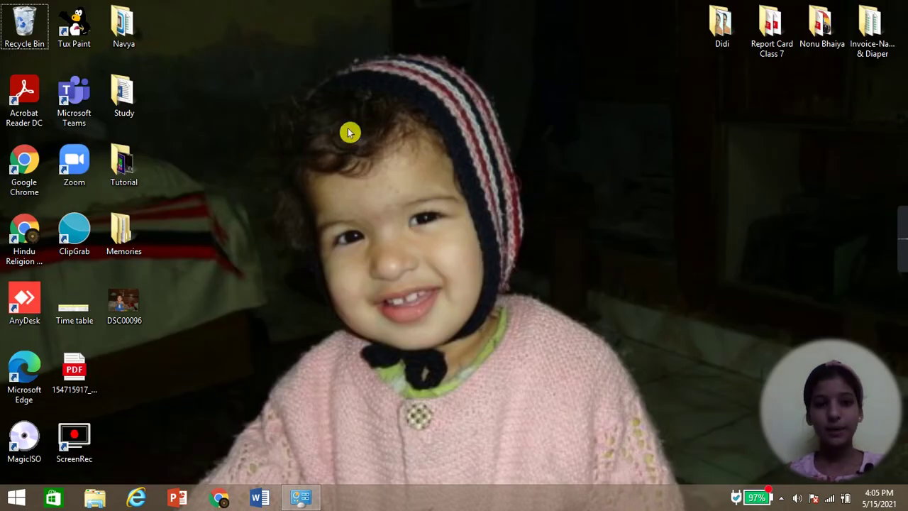
left_click(302, 500)
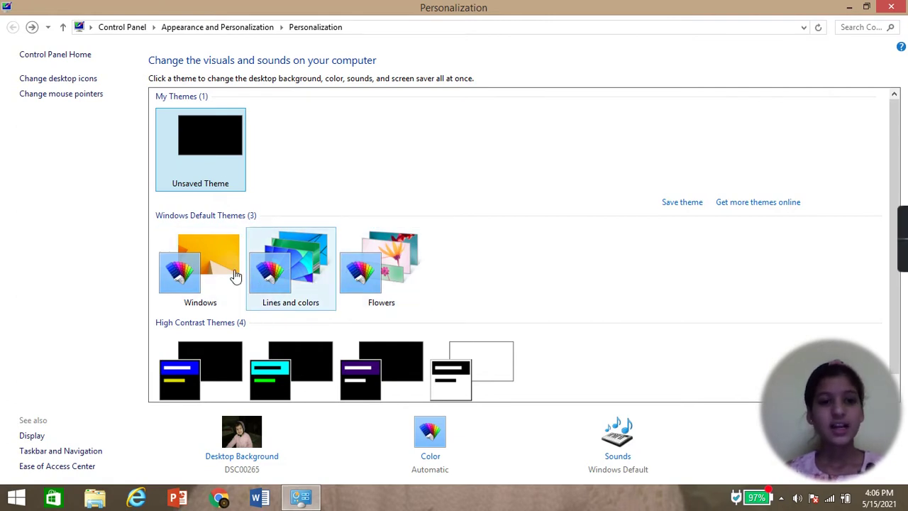
- Apply the Windows default theme and check how it looks on the desktop
left_click(201, 258)
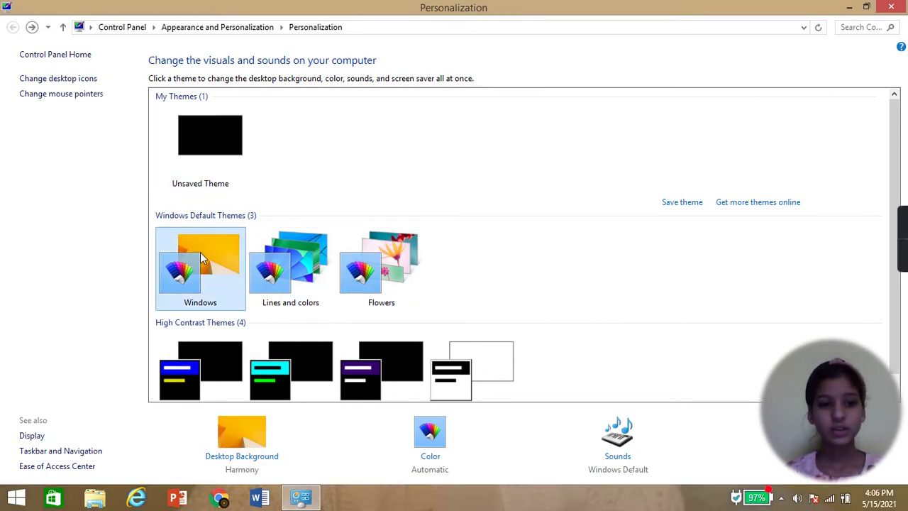
key("super+d")
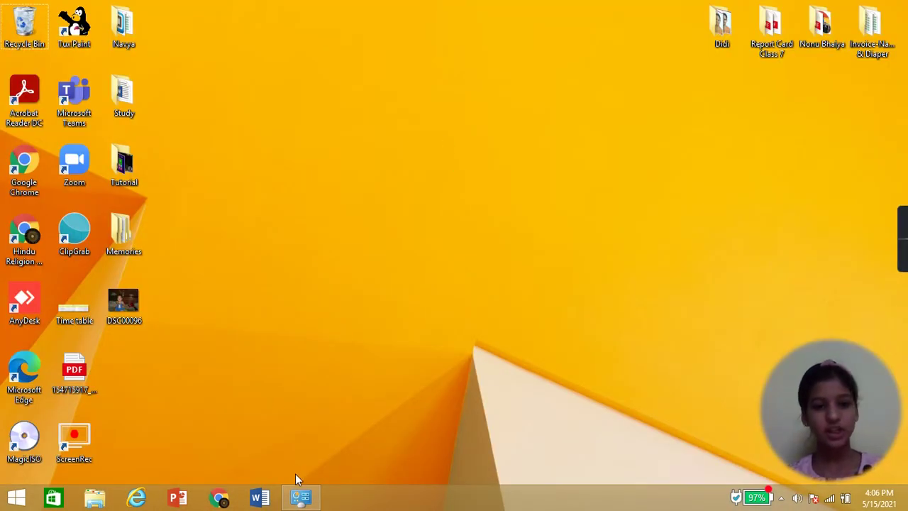
left_click(302, 498)
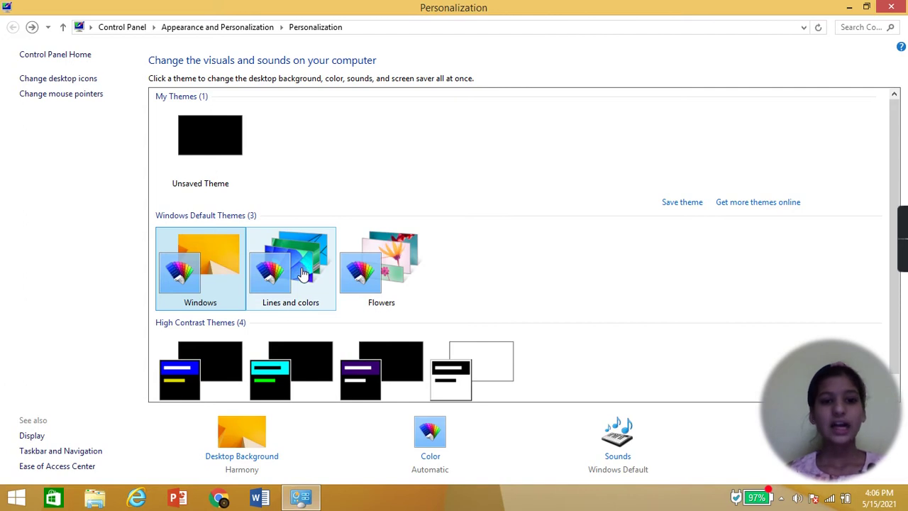
- Apply the Lines and colors theme and check how it looks on the desktop
left_click(302, 268)
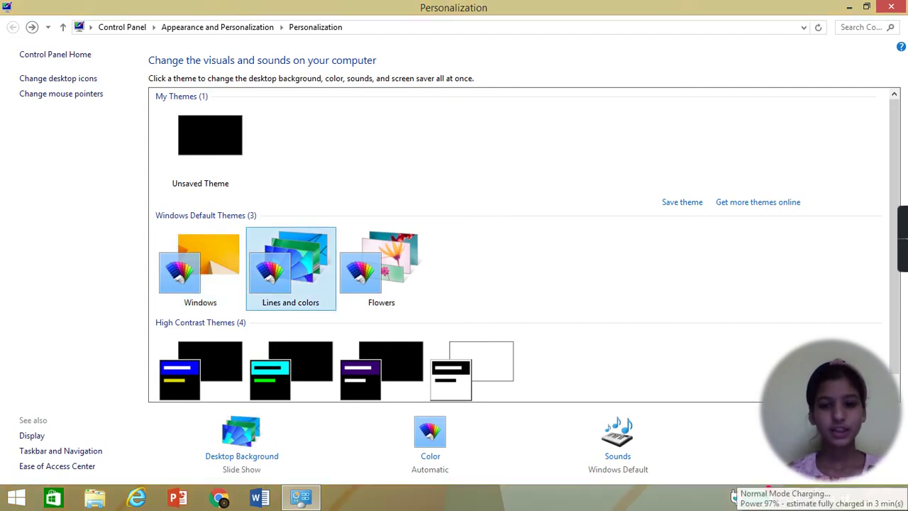
key("super+d")
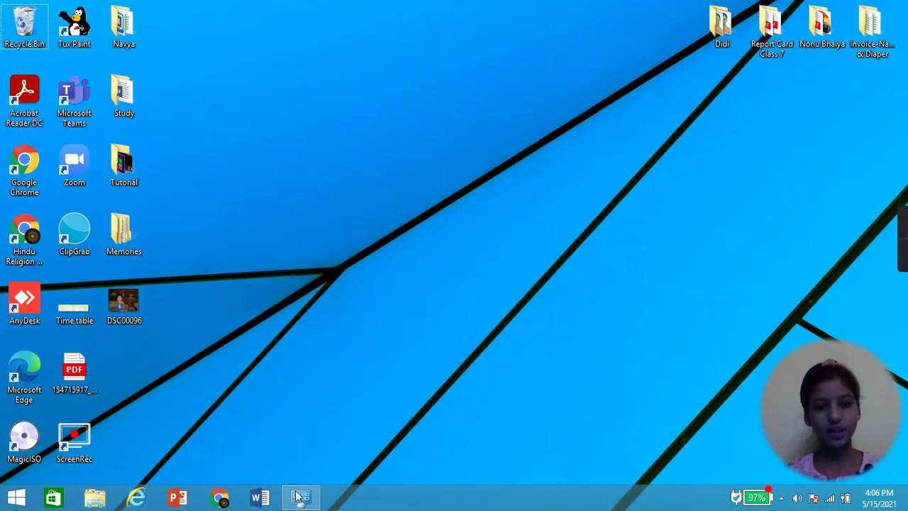
left_click(301, 497)
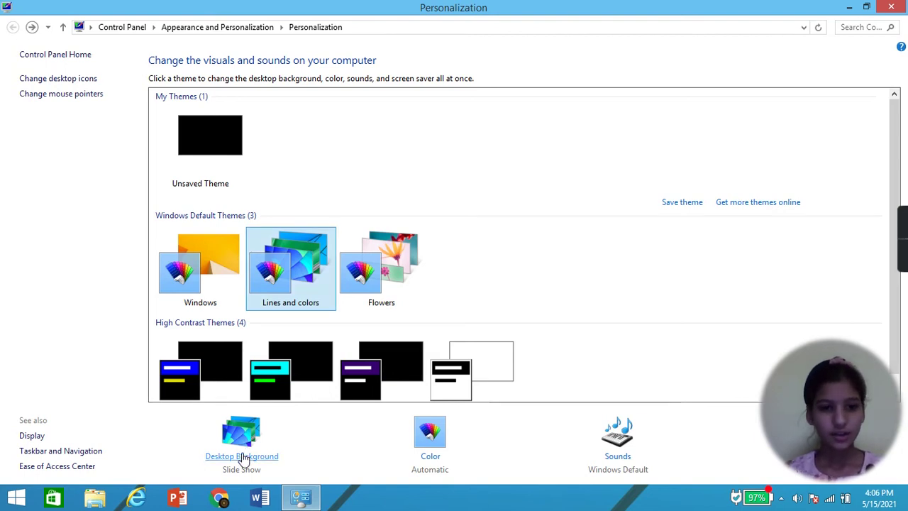
- Open the Desktop Background settings and examine the picture-change interval and picture position options
left_click(241, 457)
left_click(13, 27)
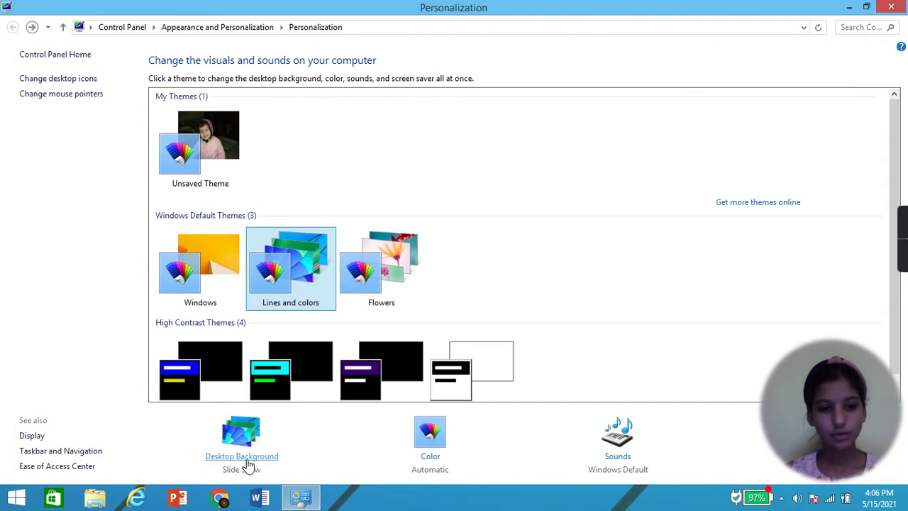
left_click(241, 456)
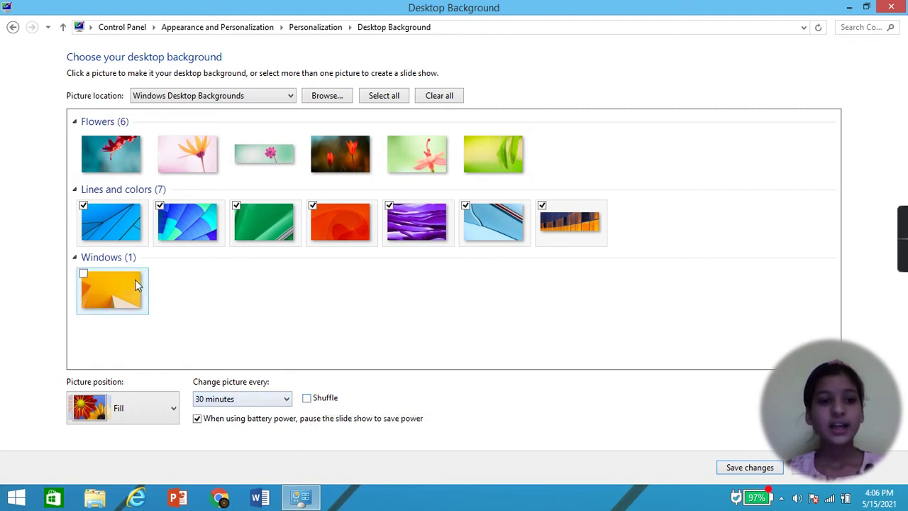
left_click(244, 402)
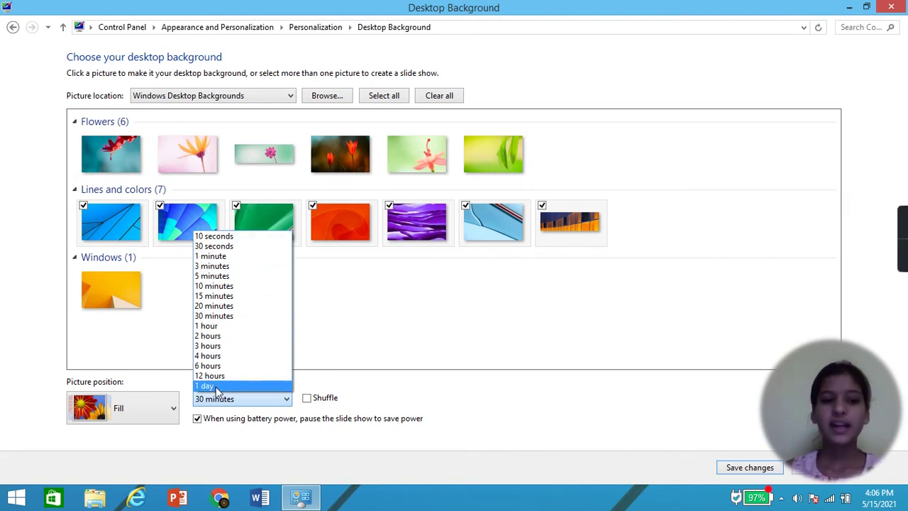
left_click(340, 295)
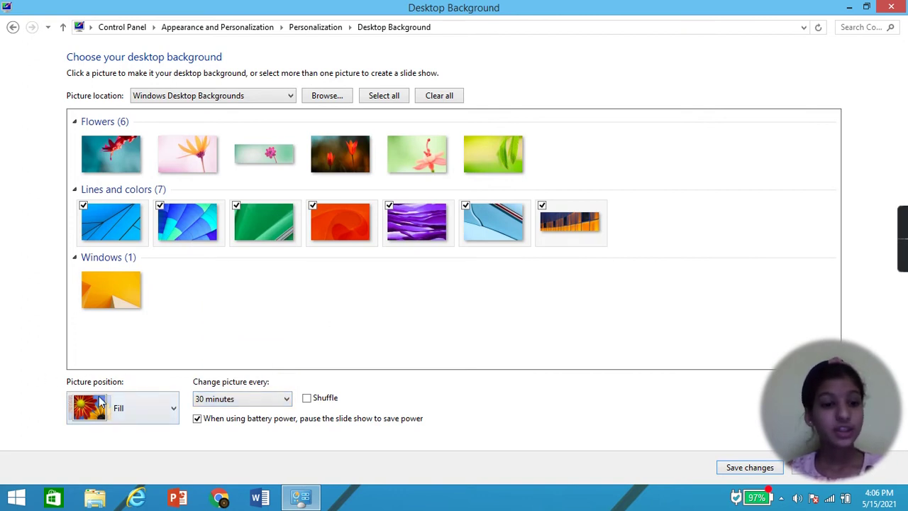
left_click(122, 410)
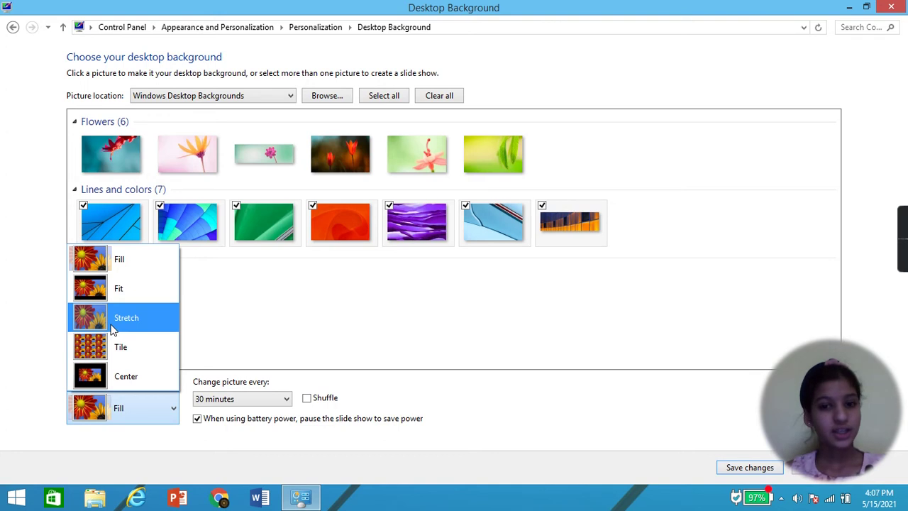
left_click(234, 298)
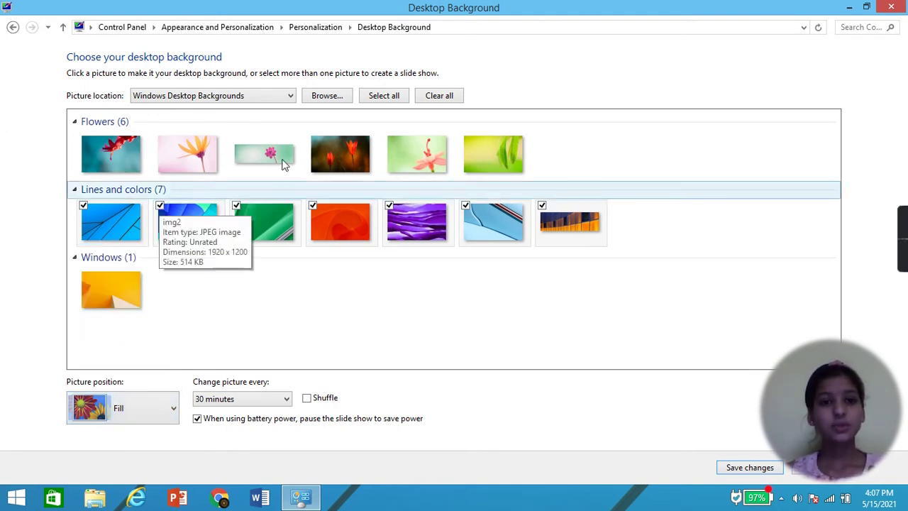
- Clear all selected pictures, choose only the orange and blue building picture under Lines and colors, and preview it on the desktop
left_click(441, 95)
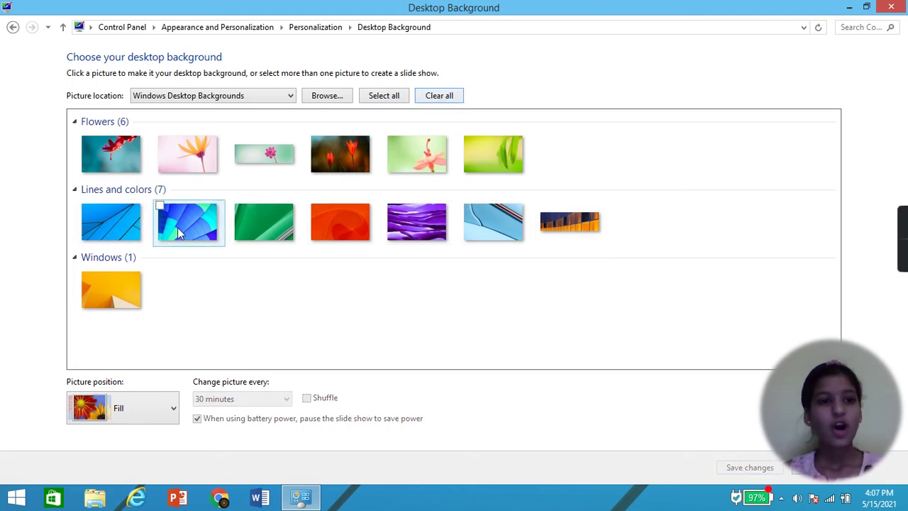
left_click(543, 206)
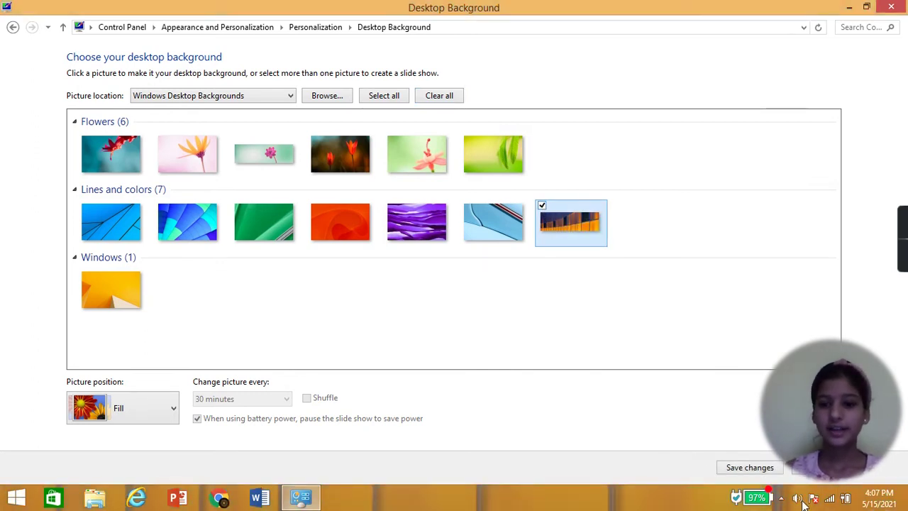
left_click(906, 501)
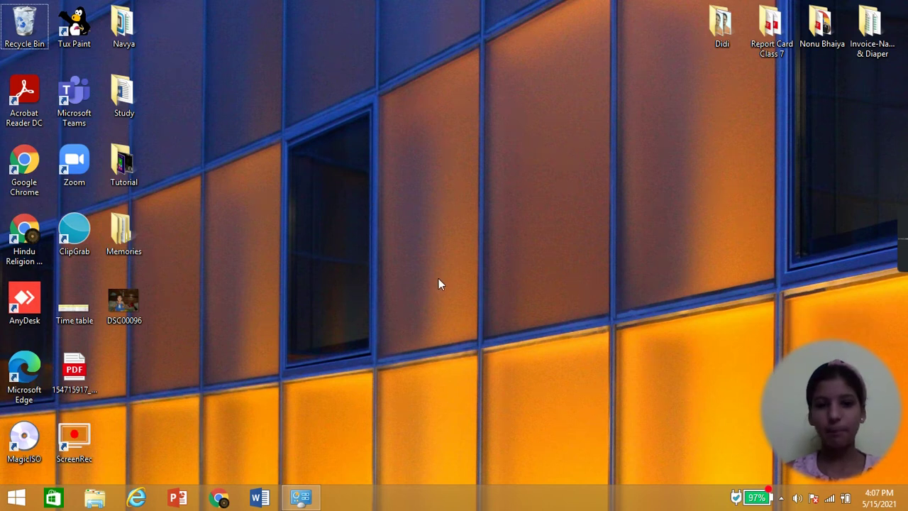
left_click(906, 500)
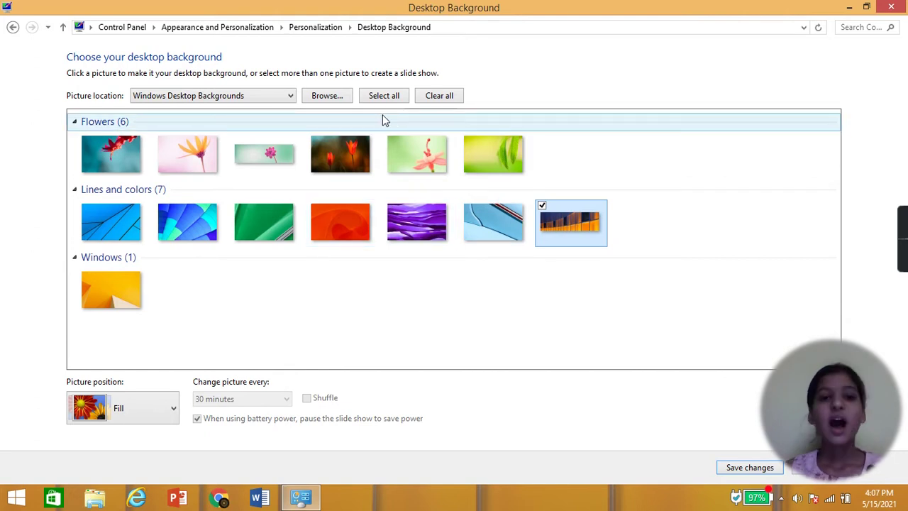
- Select all background pictures, clear the whole selection, and go back to the Personalization settings without saving
left_click(384, 95)
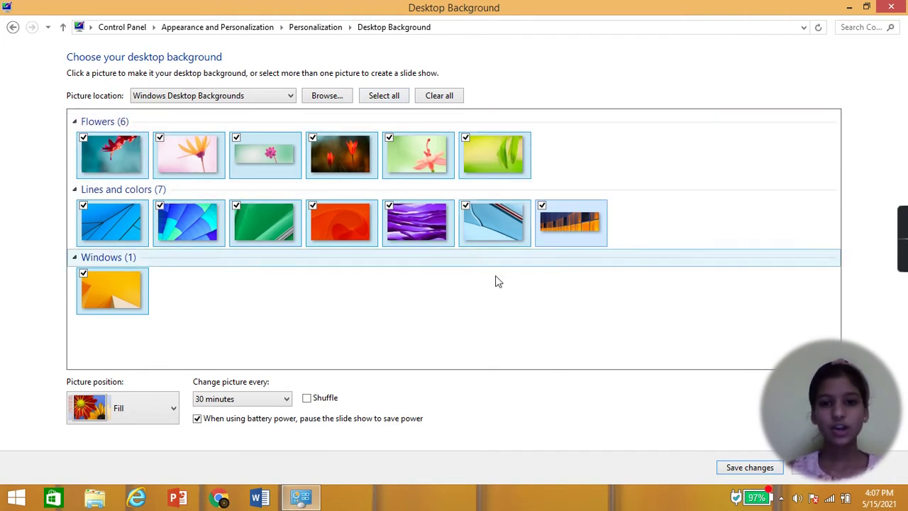
left_click(443, 95)
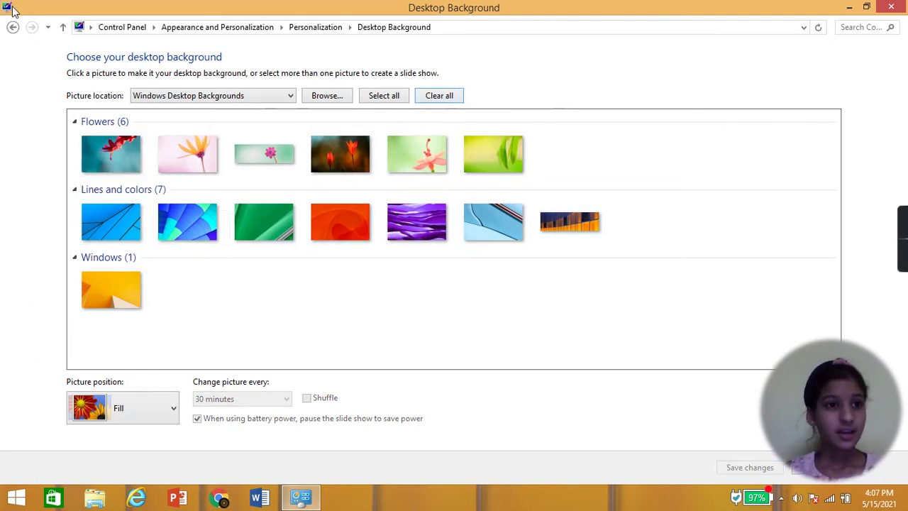
left_click(16, 31)
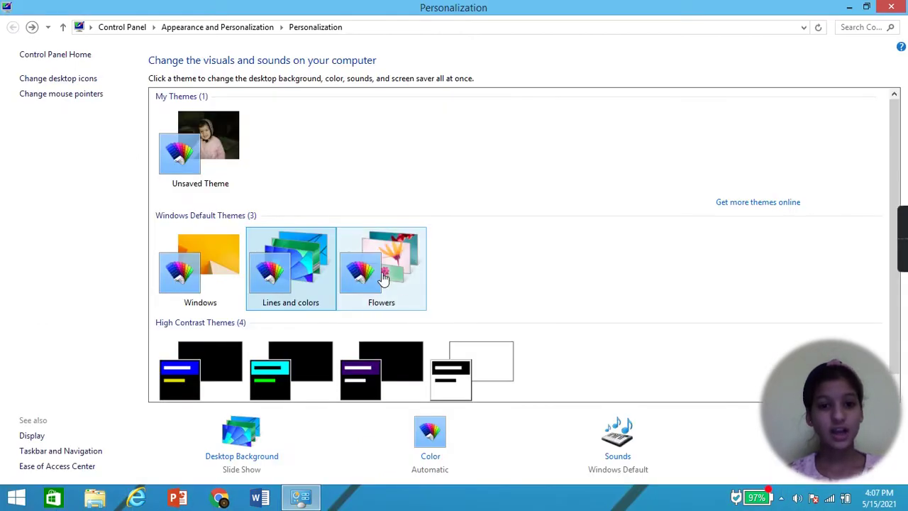
- Apply the Flowers theme and check how it looks on the desktop
left_click(382, 276)
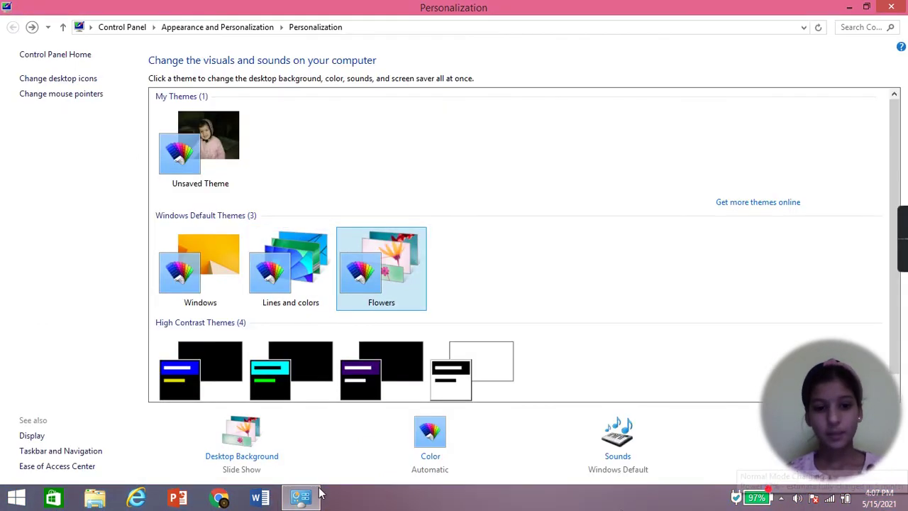
key("super+d")
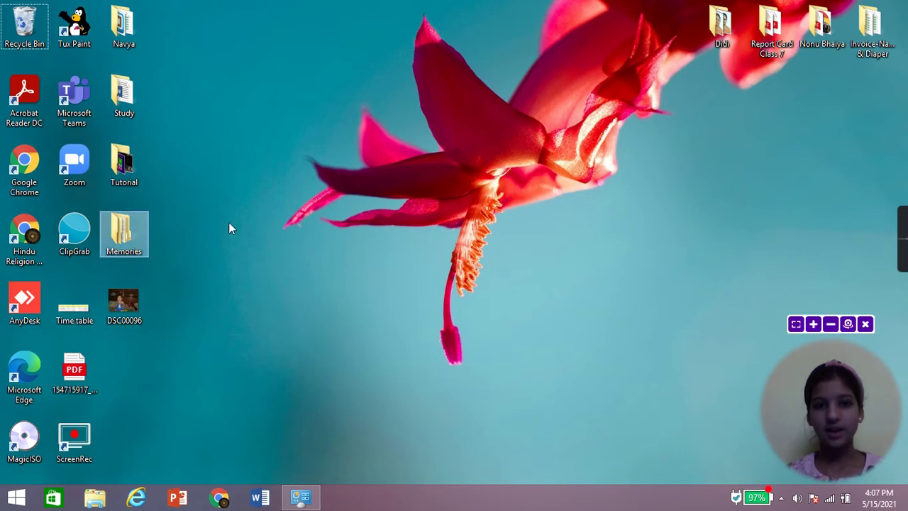
left_click(319, 499)
- Set only the dark picture with orange tulips under Flowers as background, preview it on the desktop, and go back without saving
left_click(228, 459)
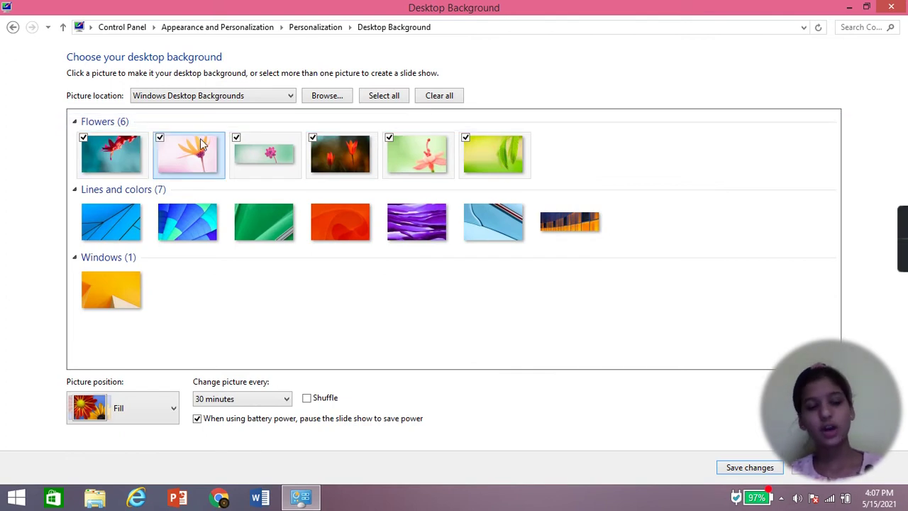
left_click(440, 95)
left_click(315, 142)
left_click(301, 496)
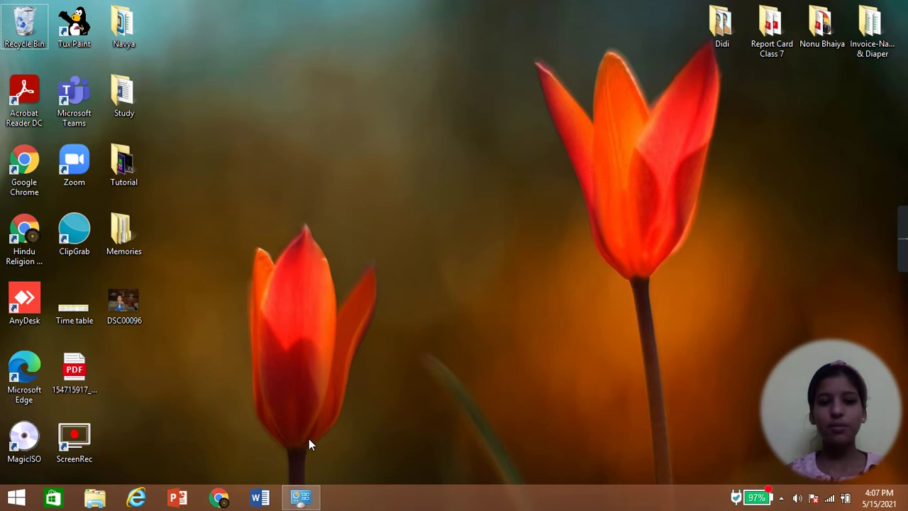
left_click(309, 503)
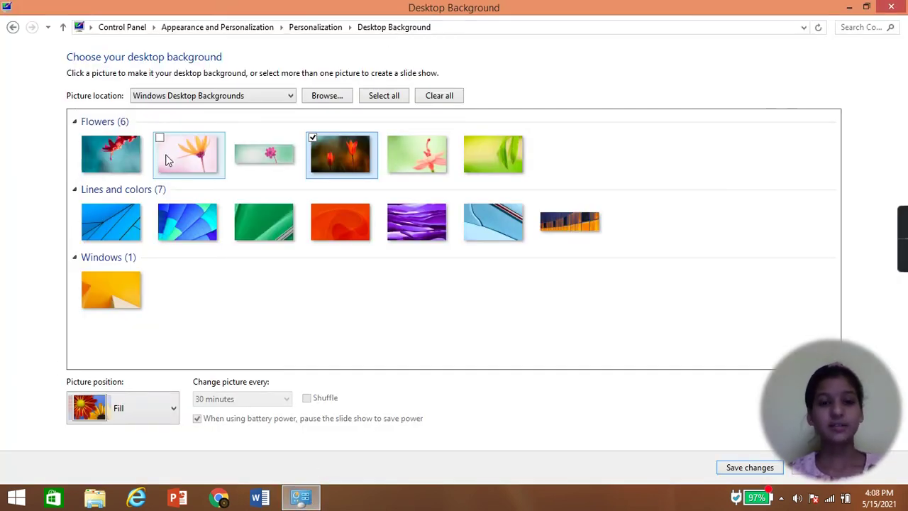
left_click(12, 28)
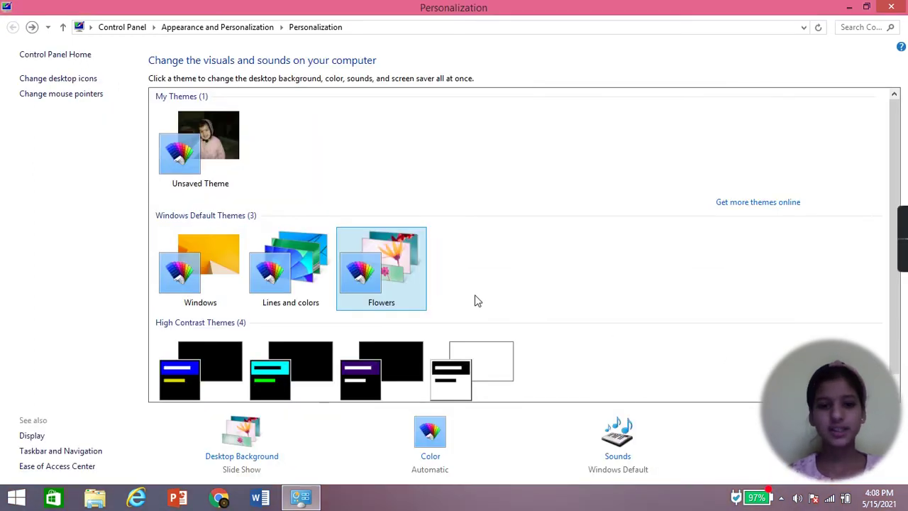
- Reapply the Unsaved Theme with the child's photo and check it on the desktop
left_click(223, 178)
key("super+d")
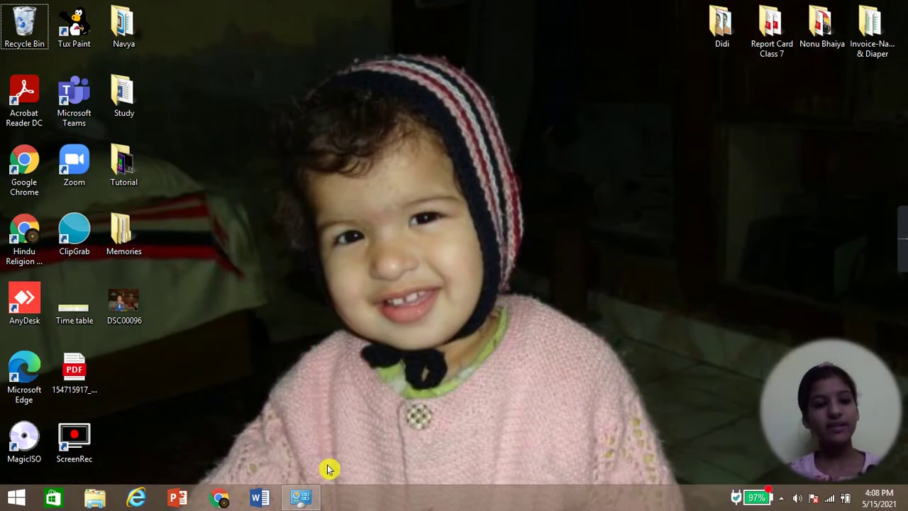
left_click(311, 503)
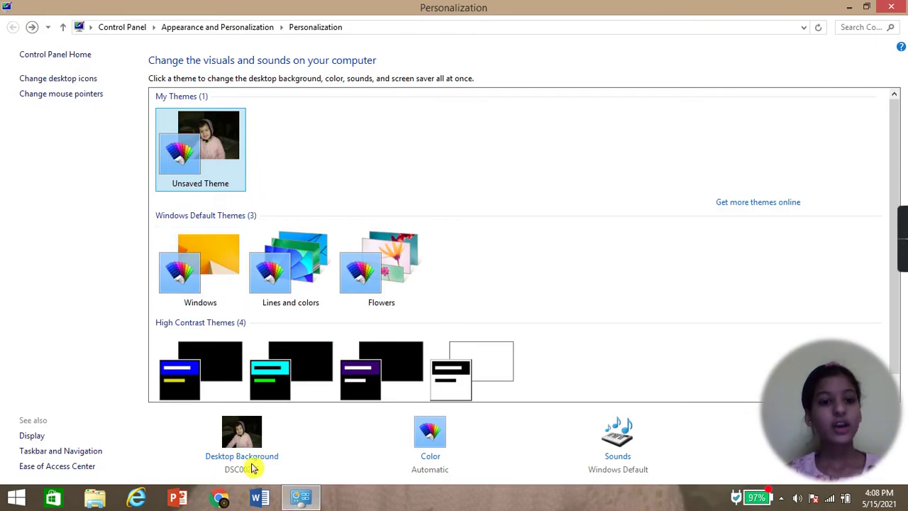
- Load the inner Photos folder under Memories > Photos as the picture location for the desktop background
left_click(241, 458)
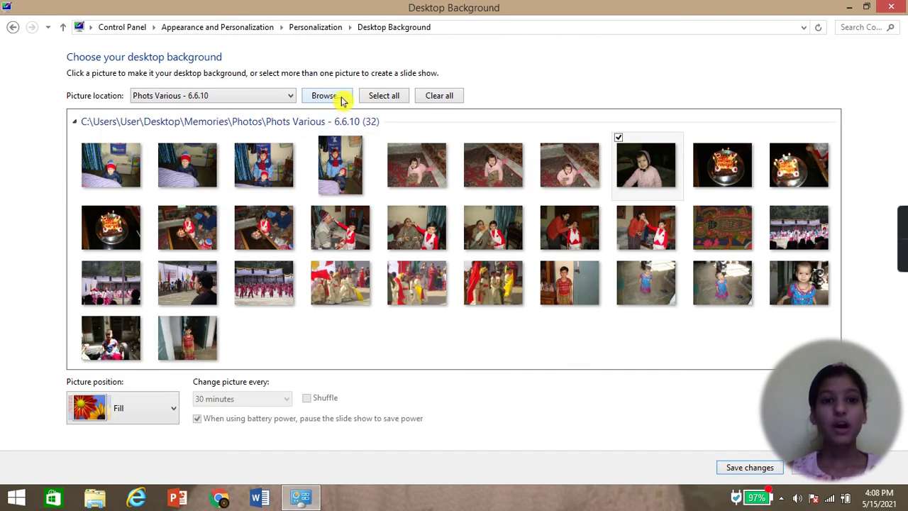
left_click(324, 96)
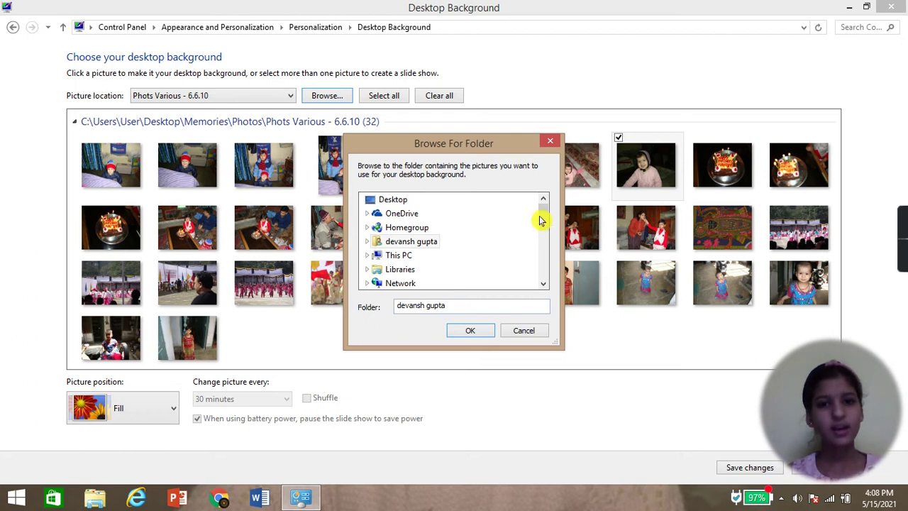
left_click_drag(543, 220, 542, 263)
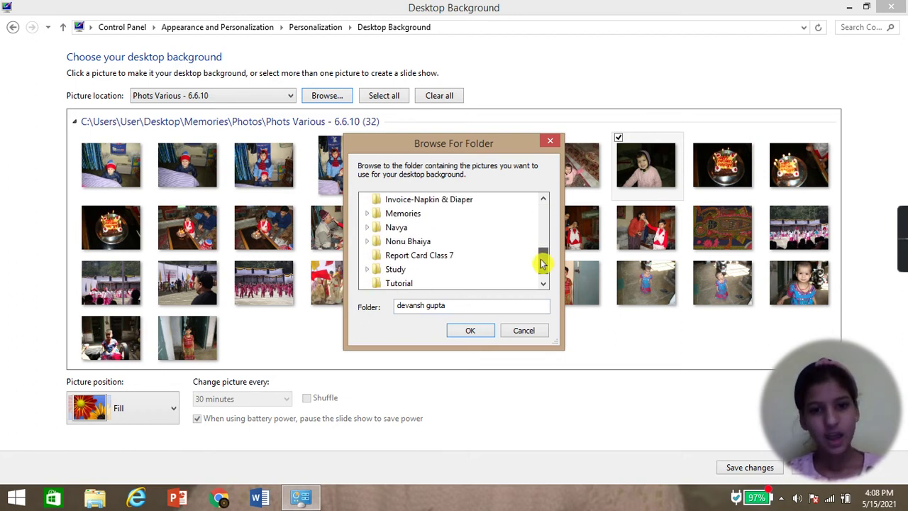
double_click(404, 214)
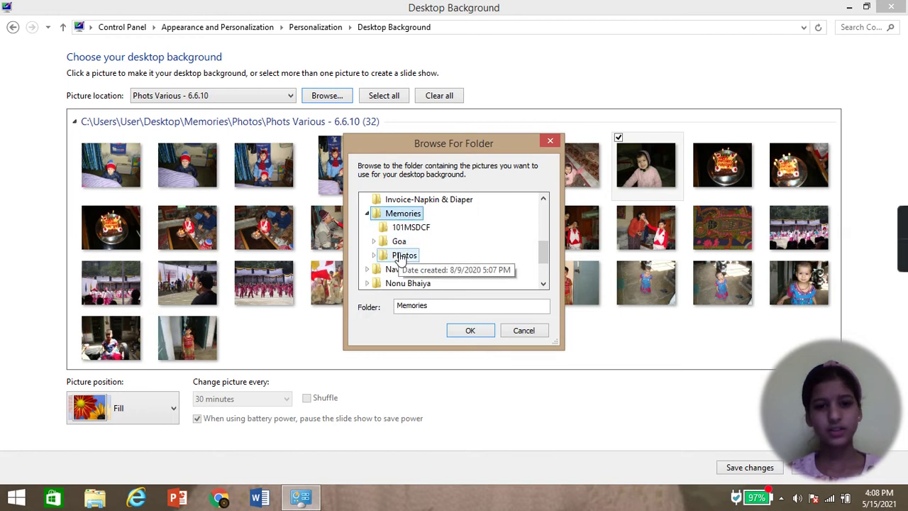
double_click(405, 255)
scroll(543, 260, "down", 1)
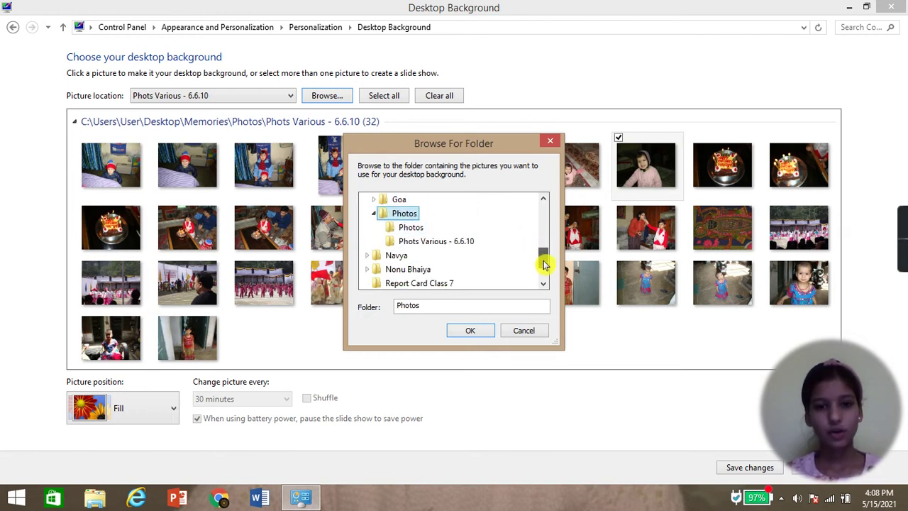
left_click(411, 227)
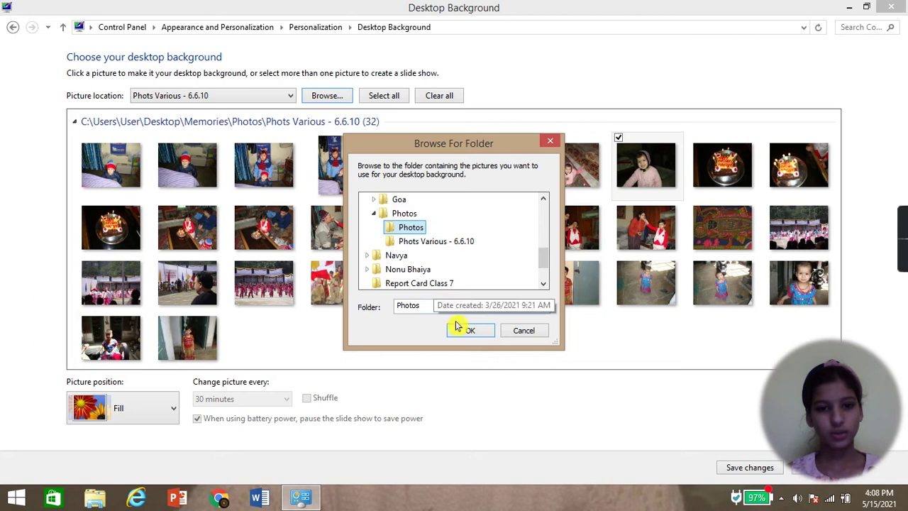
left_click(470, 330)
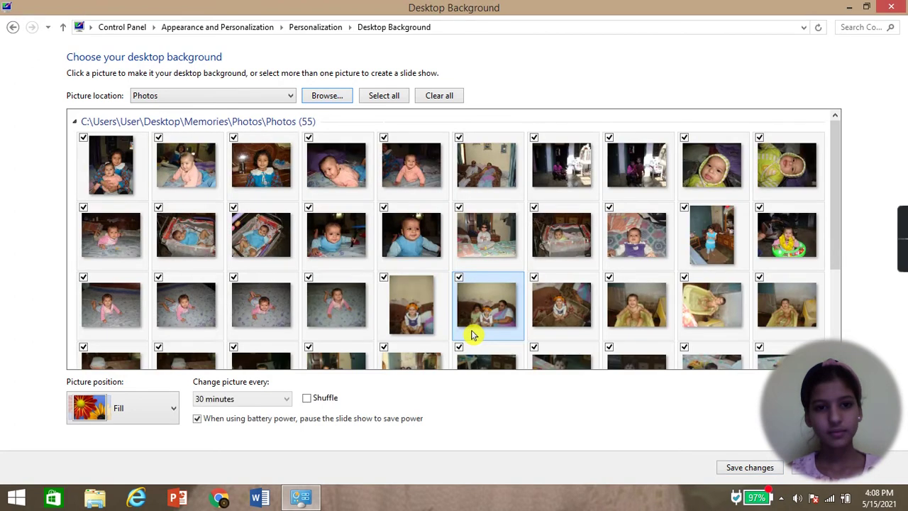
- Change the background picture location to the Phots Various - 6.6.10 folder under Memories > Photos
left_click(327, 95)
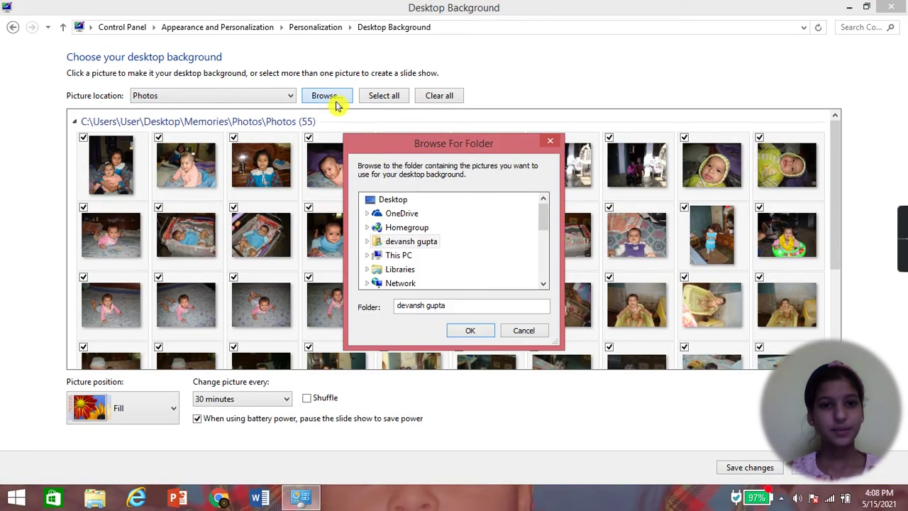
left_click_drag(543, 218, 543, 261)
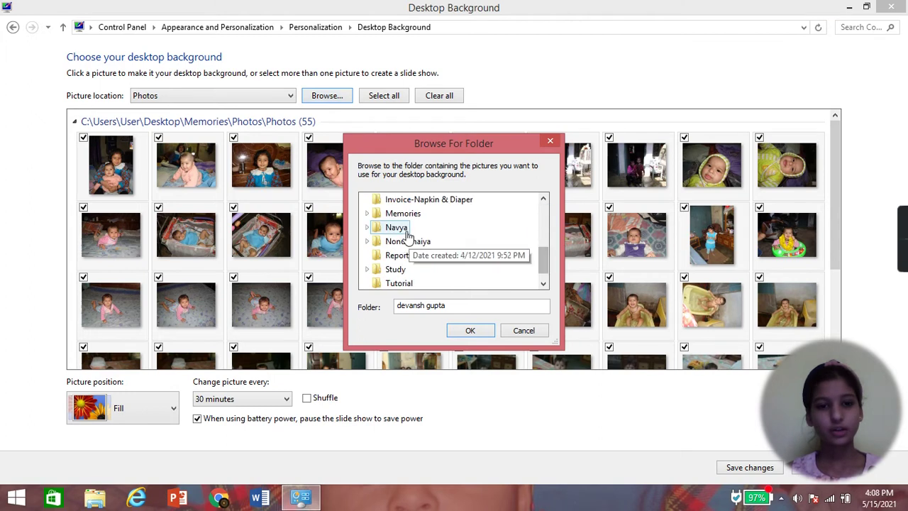
double_click(402, 213)
double_click(404, 255)
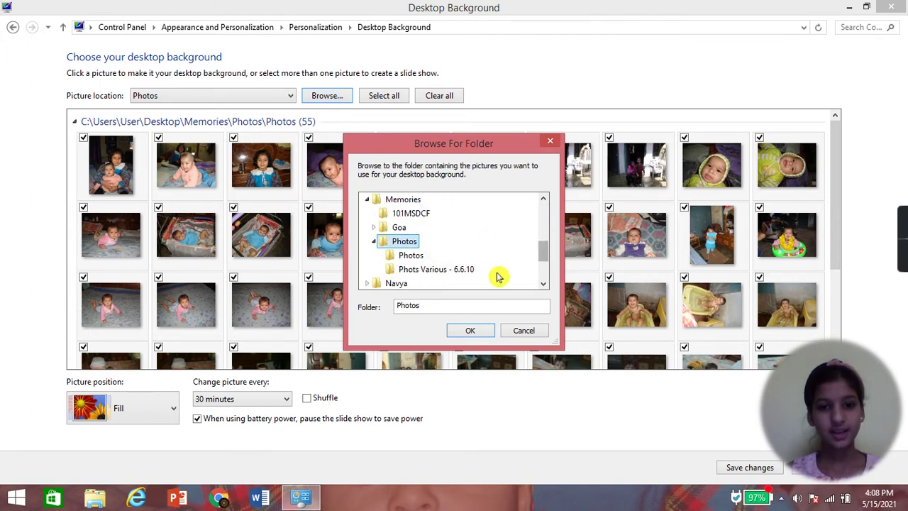
left_click(454, 271)
left_click(482, 332)
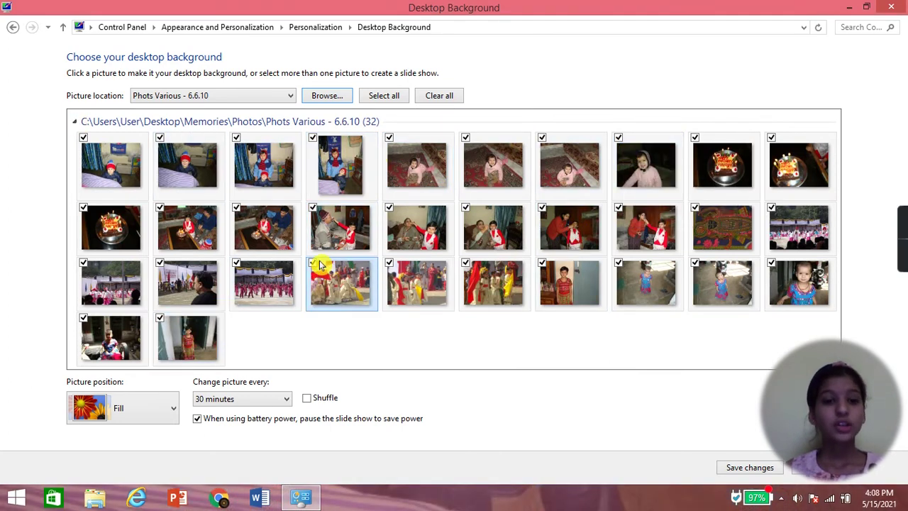
- Clear the whole photo selection, select all photos again, and look through the picture position options without changing the position
left_click(439, 97)
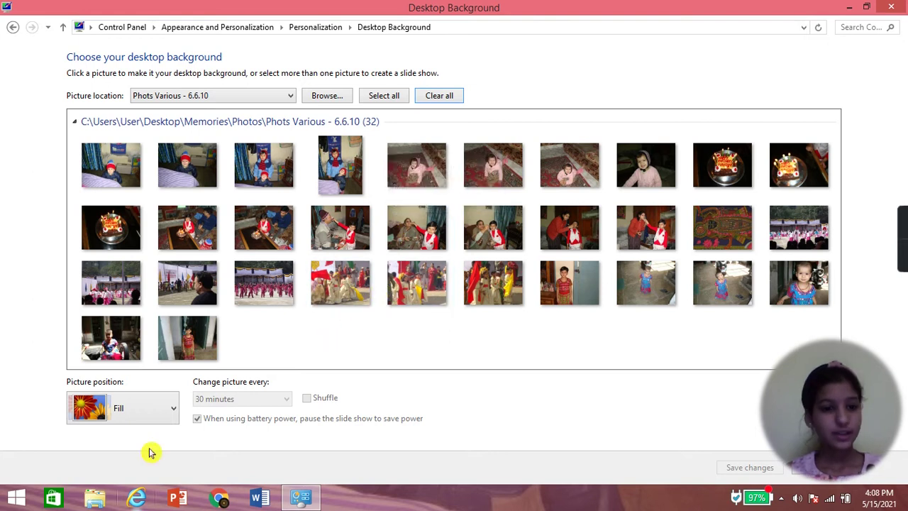
left_click(378, 94)
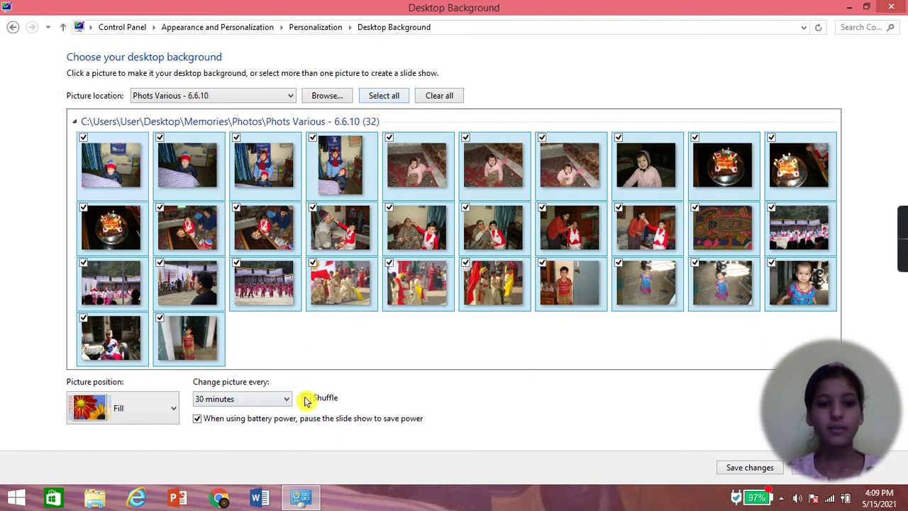
left_click(152, 418)
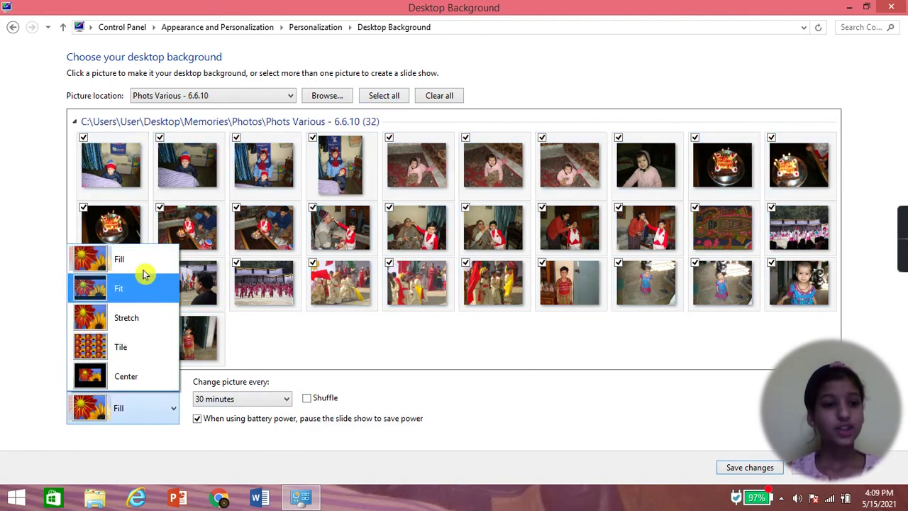
left_click(284, 351)
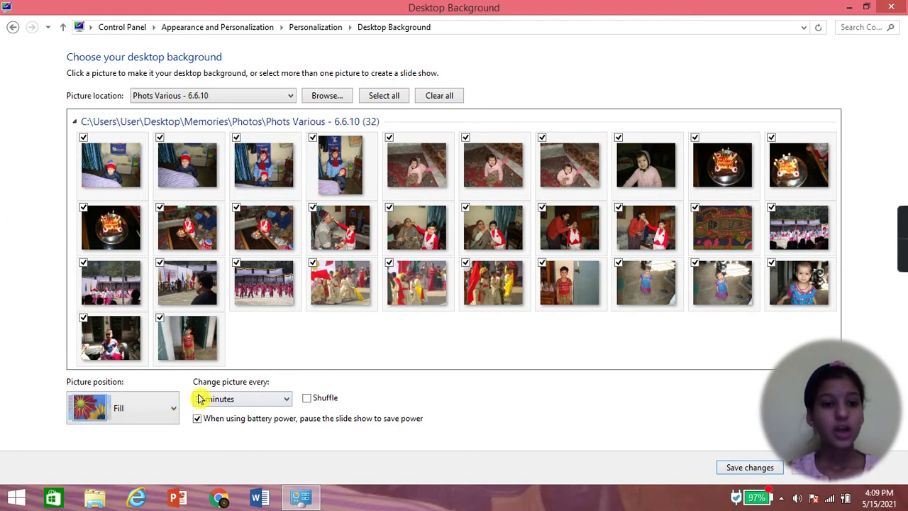
- Try a picture change interval of 1 day for the slide show, and set it to 12 hours instead
left_click(259, 402)
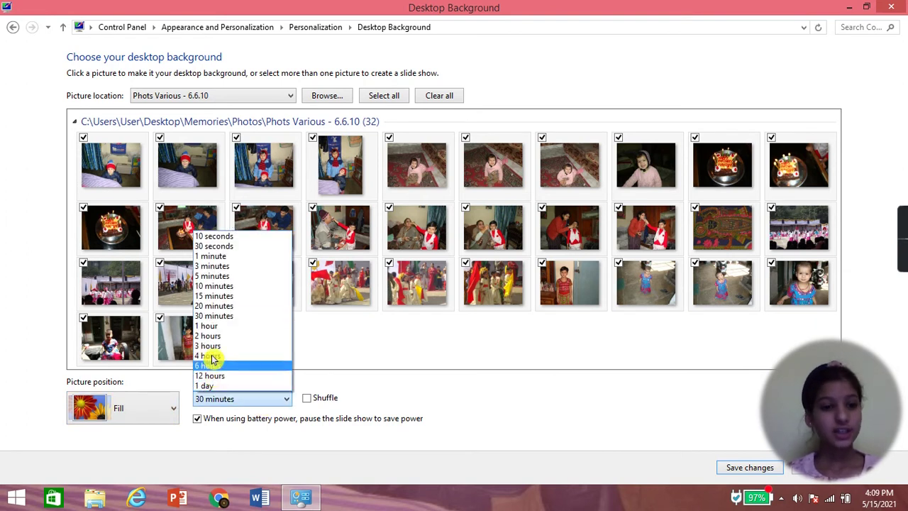
left_click(220, 387)
left_click(230, 398)
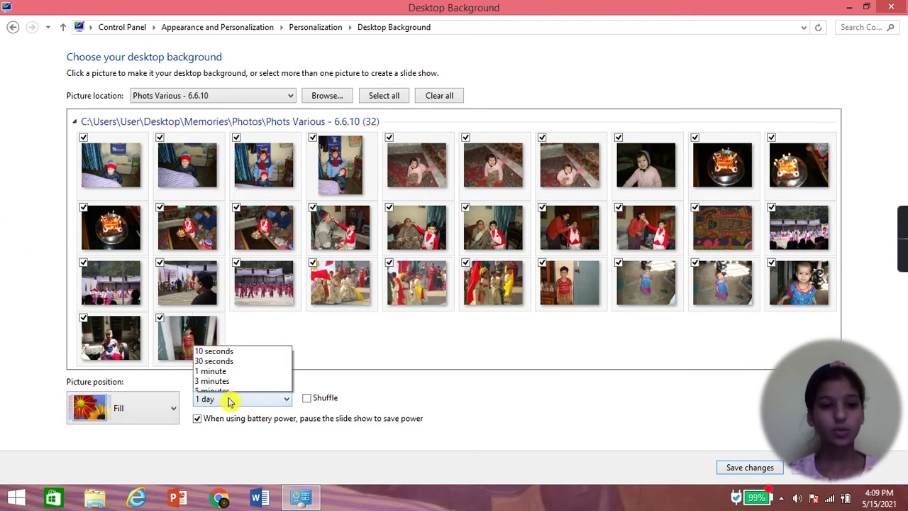
left_click(222, 375)
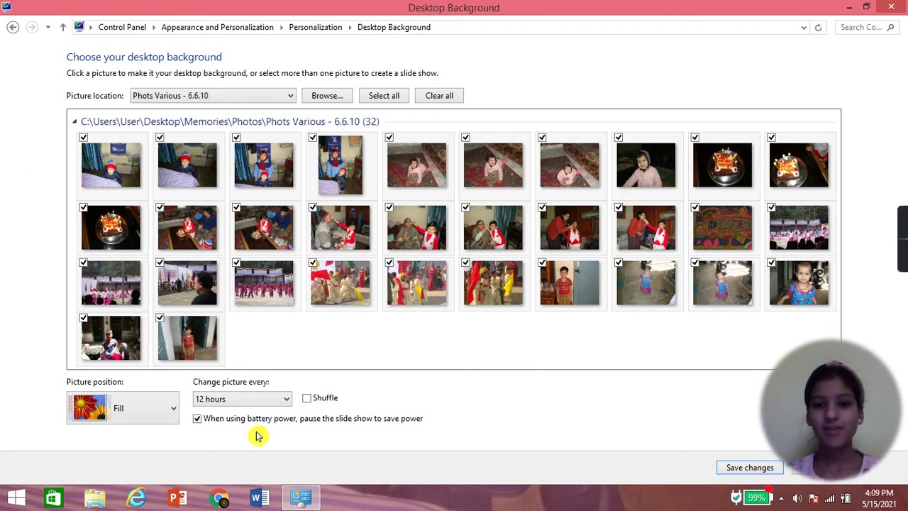
- Set only the second of the three carpet photos of the child in pink as background and check it on the desktop
left_click(440, 99)
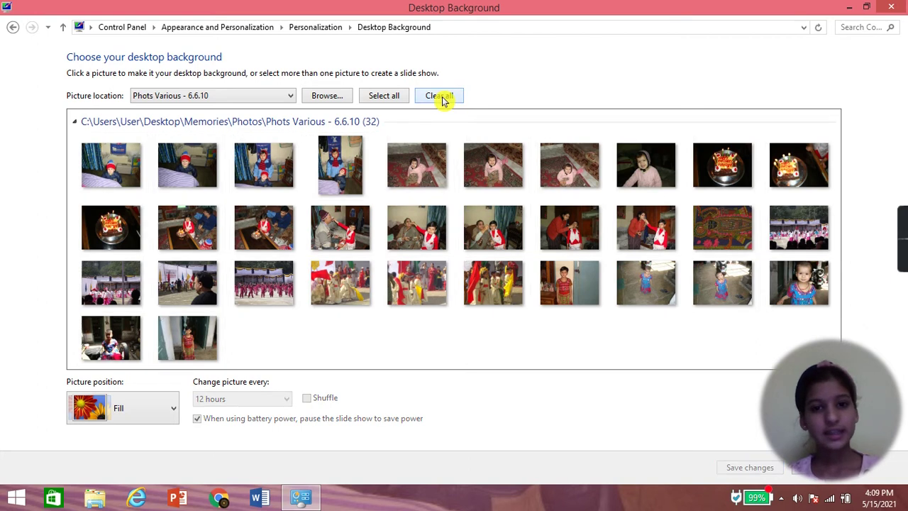
left_click(470, 143)
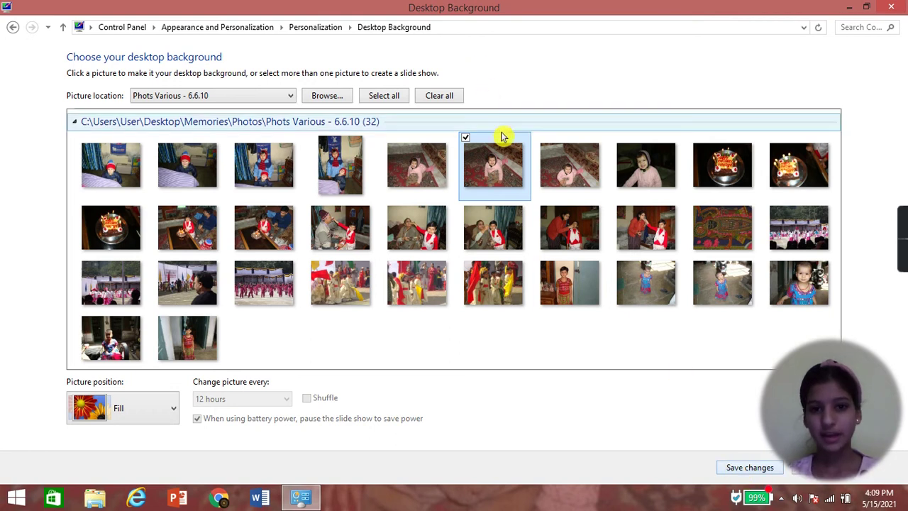
left_click(750, 472)
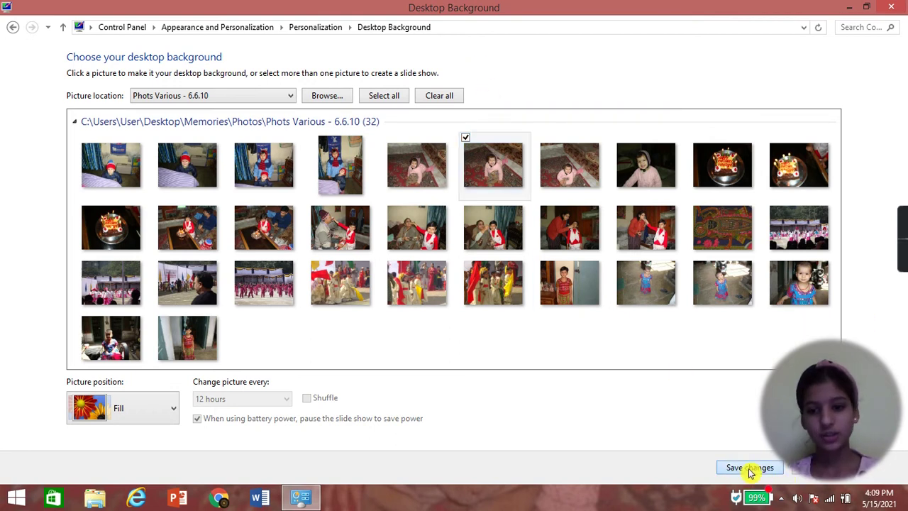
left_click(904, 504)
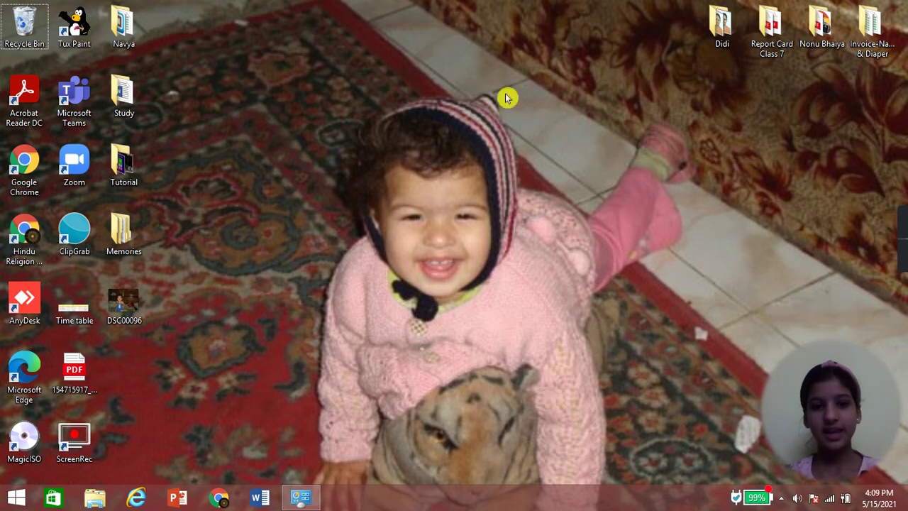
left_click(300, 497)
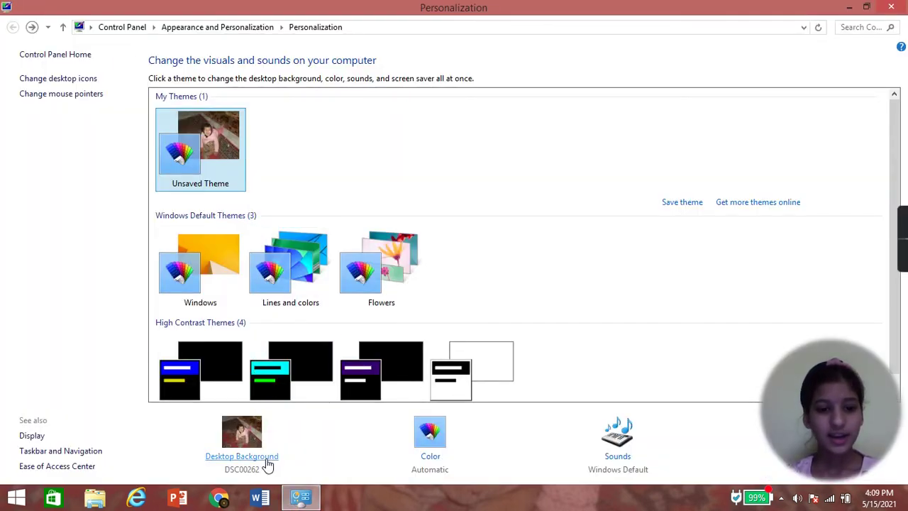
- Add the first carpet photo of the child to the background selection, save the changes, and check the desktop
left_click(241, 456)
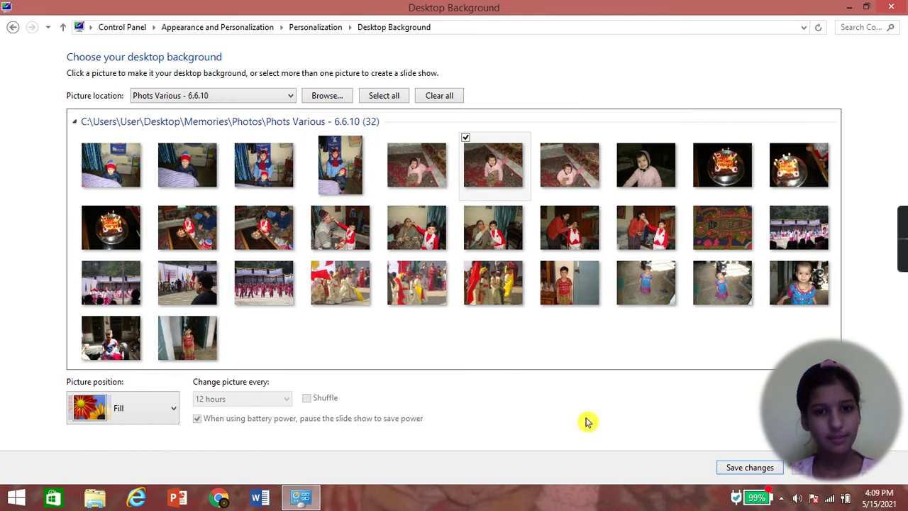
left_click(388, 141)
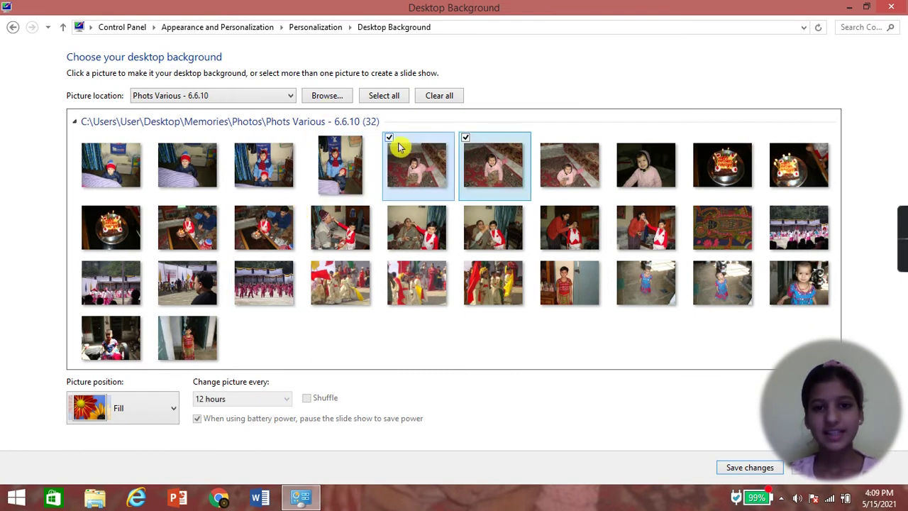
left_click(750, 468)
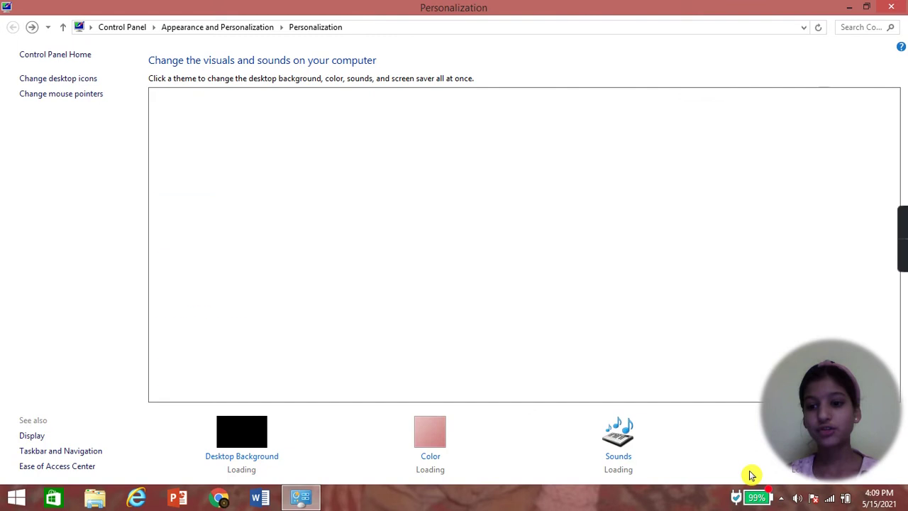
key("super+d")
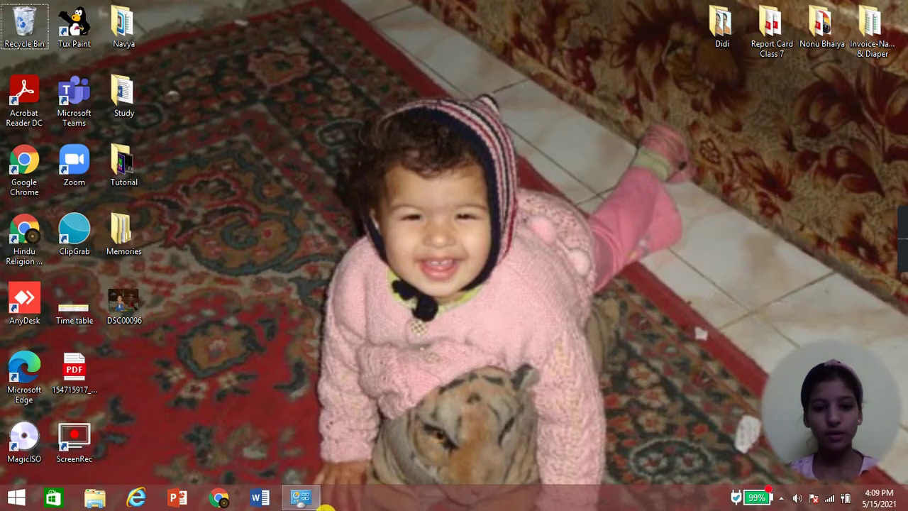
- Reopen the background pictures, deselect both carpet photos, and leave only the dark photo of the child in pink selected
left_click(304, 497)
left_click(250, 451)
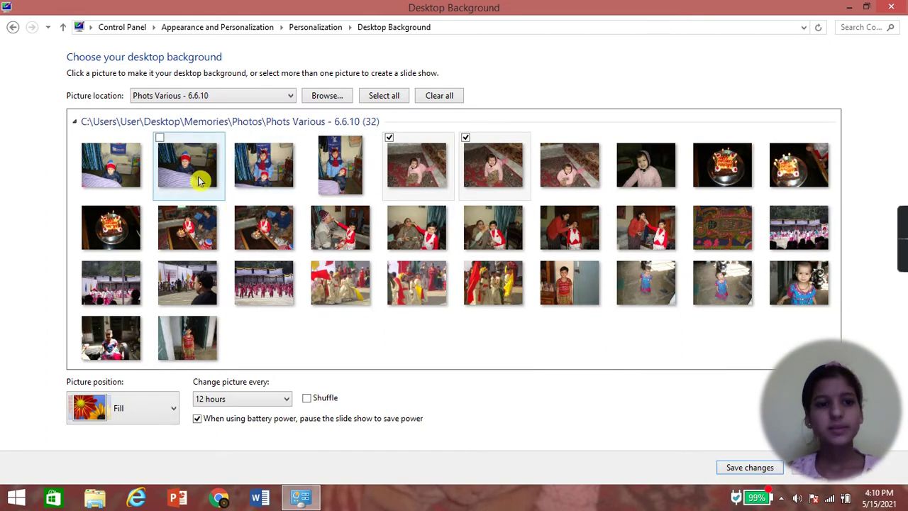
left_click(619, 138)
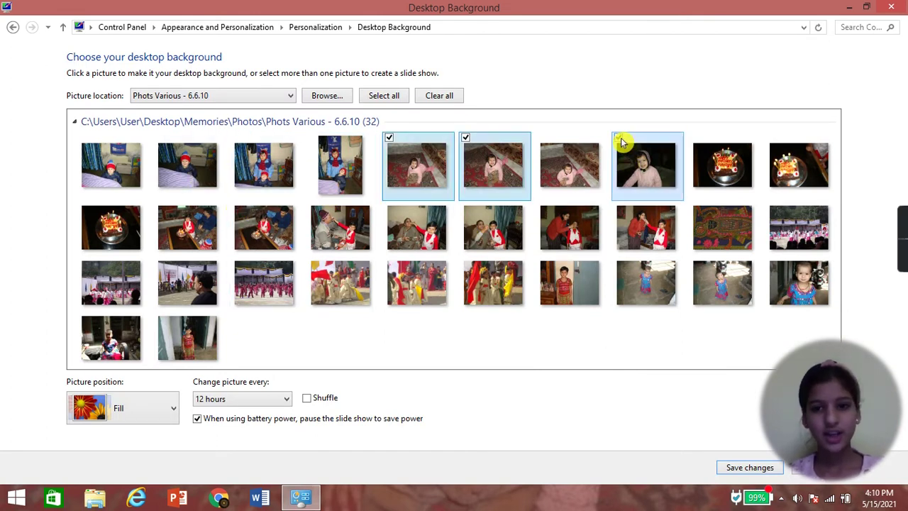
left_click(466, 139)
left_click(394, 141)
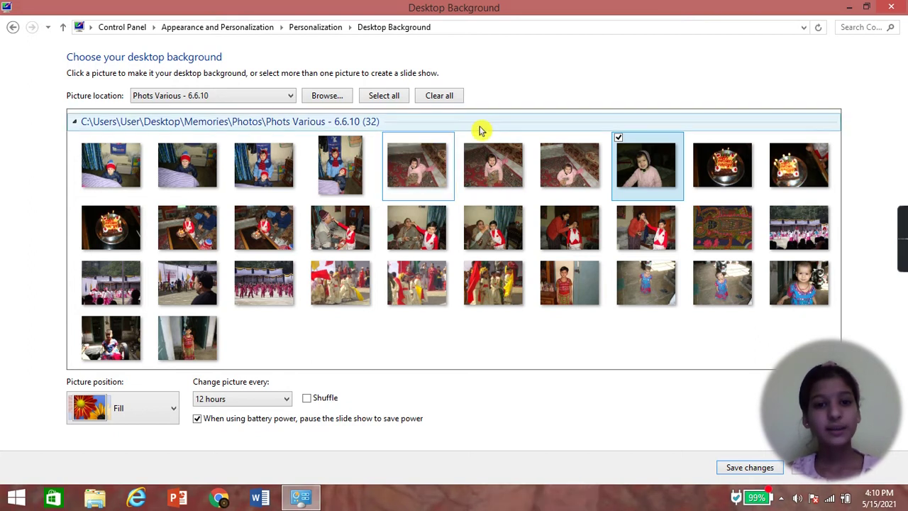
left_click(619, 138)
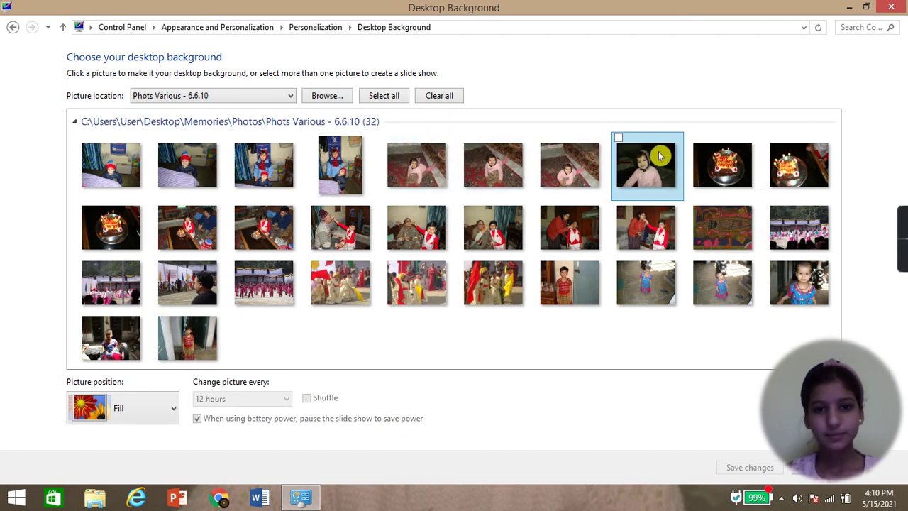
left_click(619, 138)
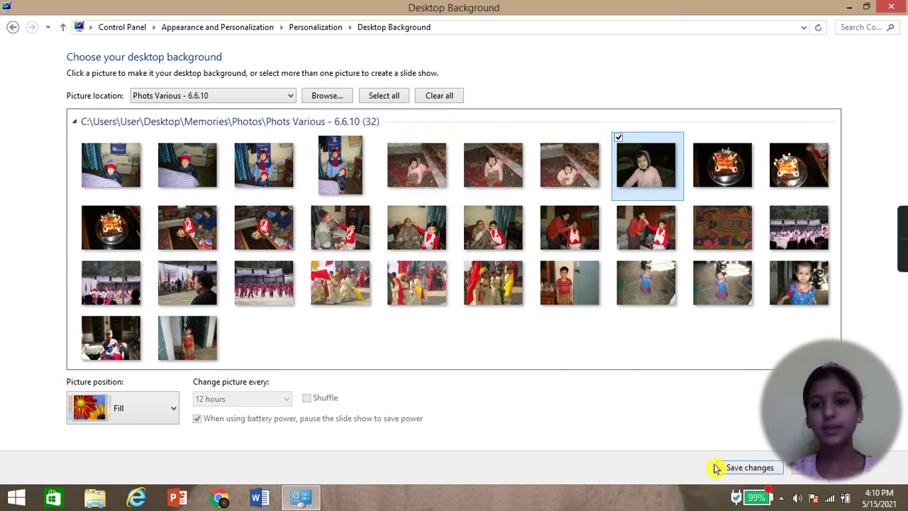
- Save the new background selection, check it on the desktop, and return to the Personalization themes to view the High Contrast ones
left_click(753, 468)
key("super+d")
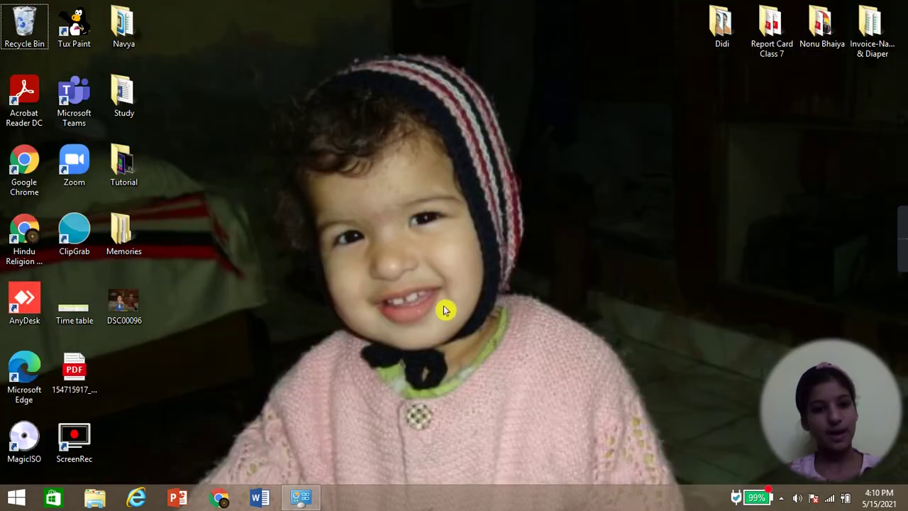
left_click(300, 496)
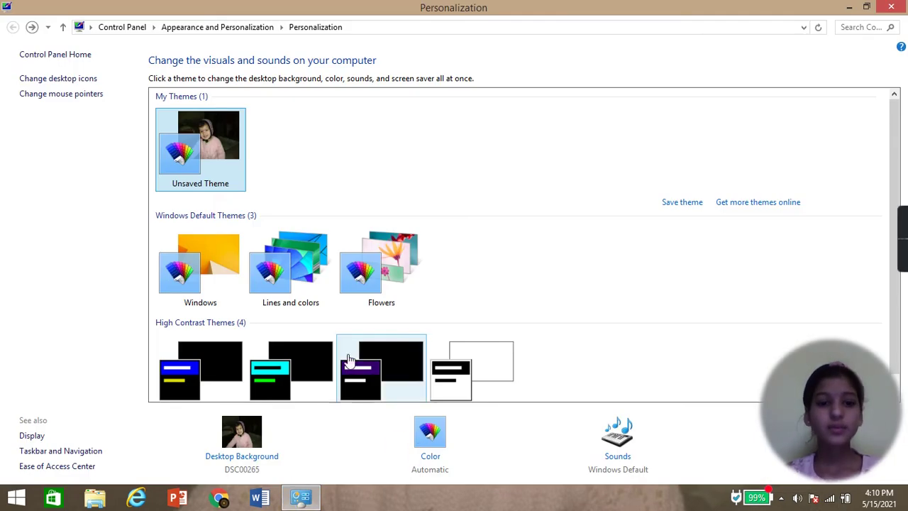
scroll(347, 360, "down", 1)
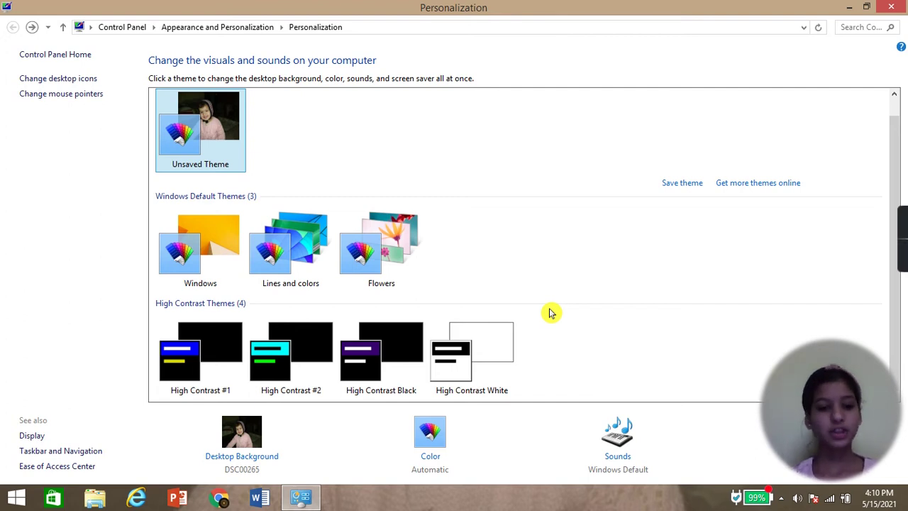
- View the window border and taskbar color choices, compare them with the desktop, and leave the color unchanged
left_click(430, 461)
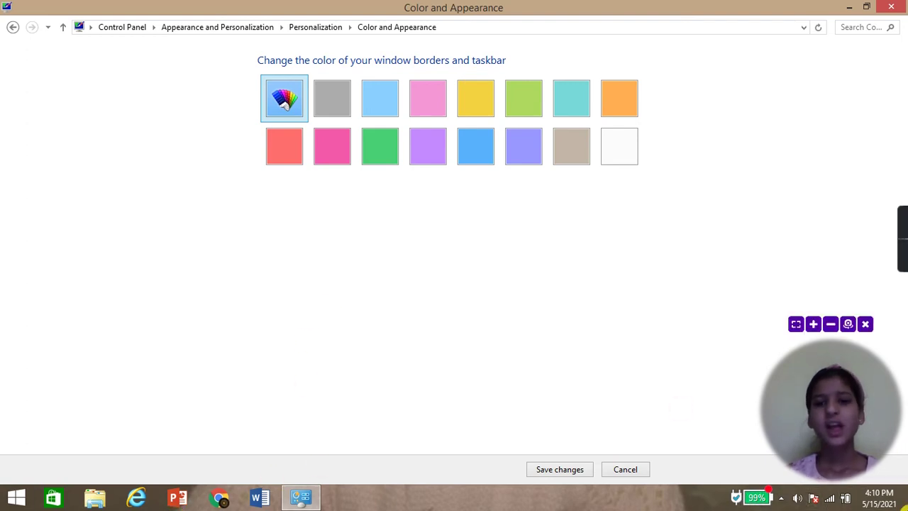
left_click(300, 496)
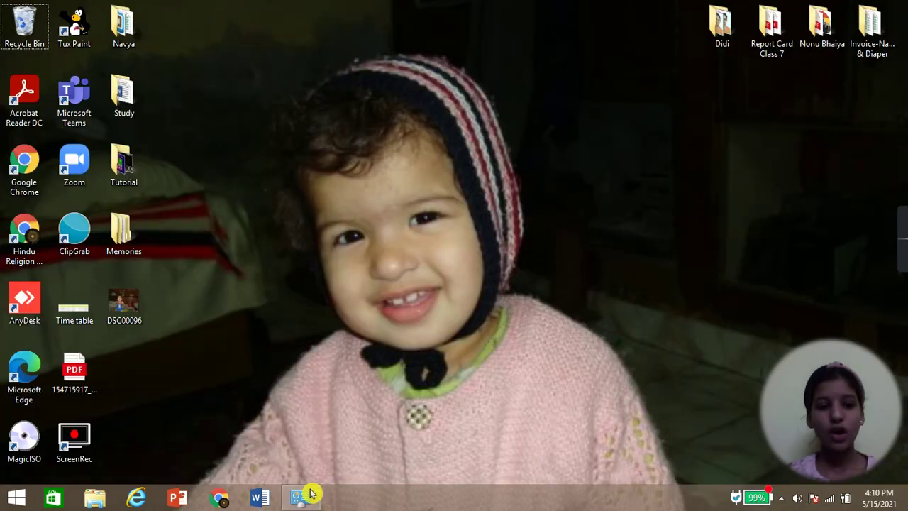
left_click(310, 495)
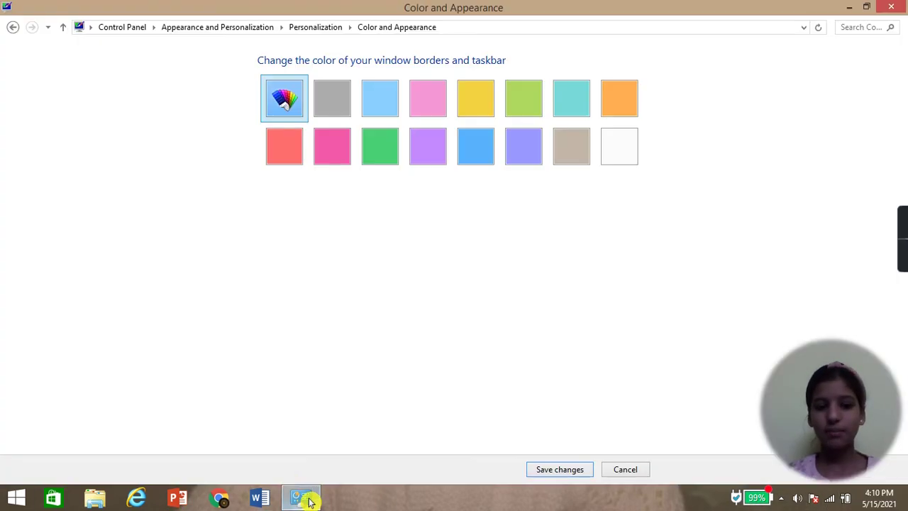
left_click(626, 470)
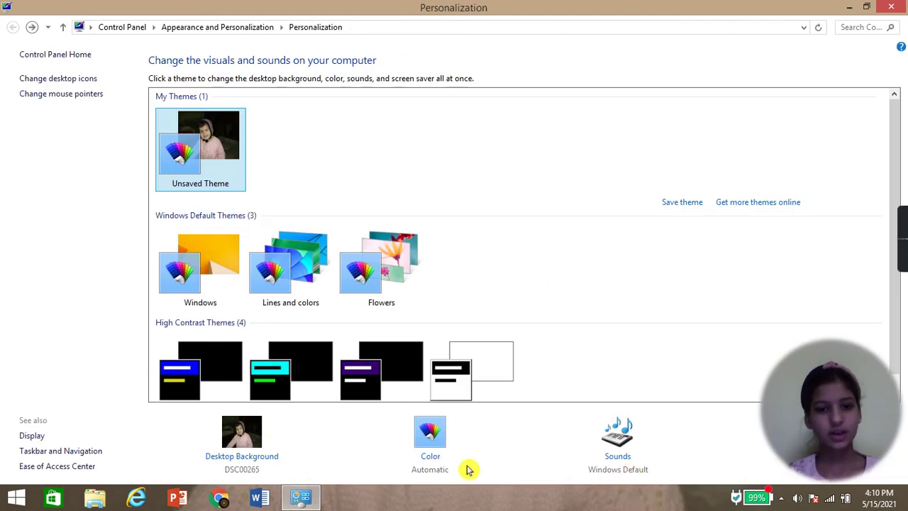
left_click(431, 458)
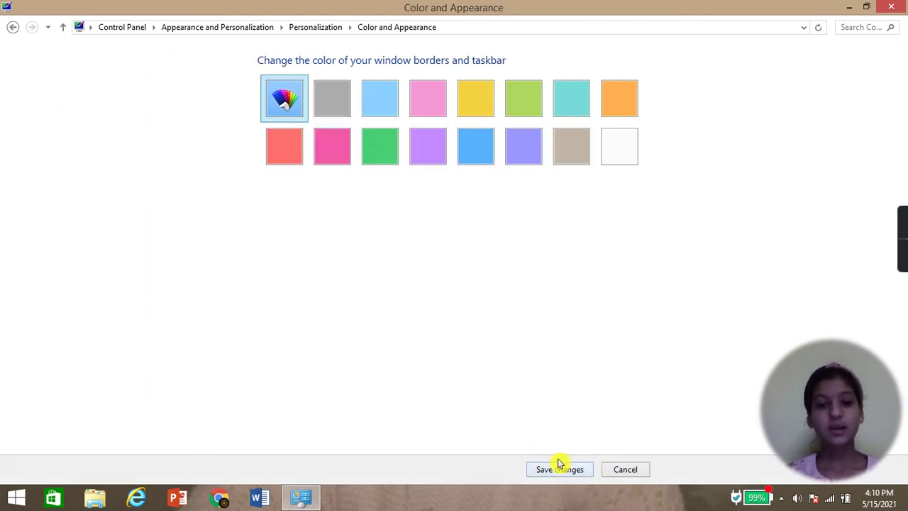
left_click(628, 471)
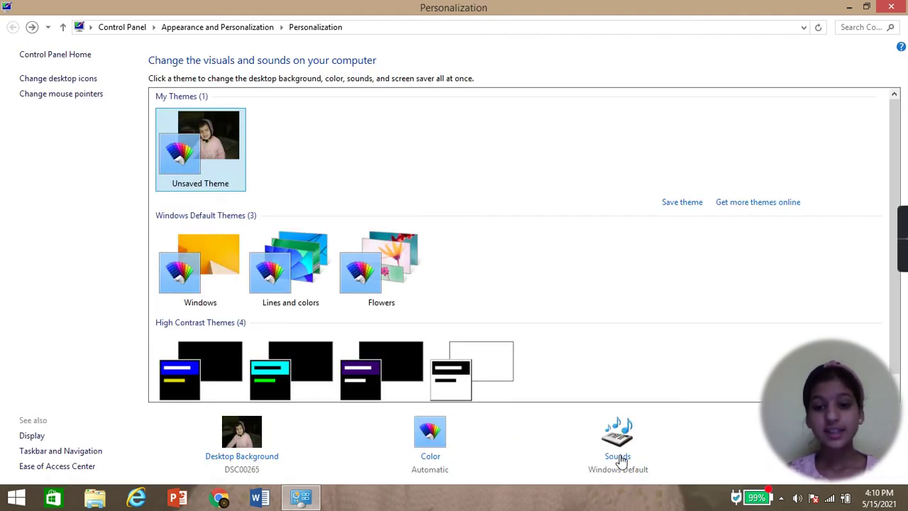
- Look through the program events and the playback, recording and communications settings in the Sound dialog, and close it
left_click(617, 458)
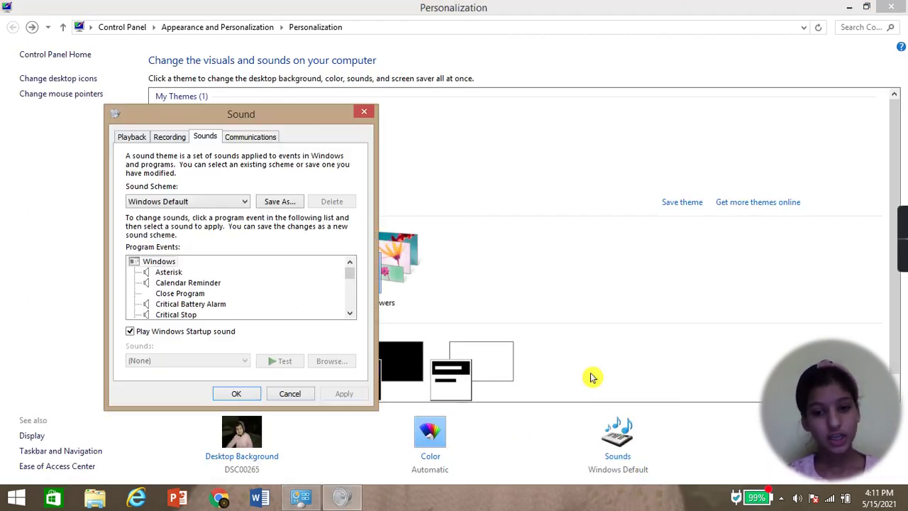
left_click_drag(352, 283, 361, 320)
left_click(168, 139)
left_click(129, 136)
left_click(253, 136)
left_click(206, 137)
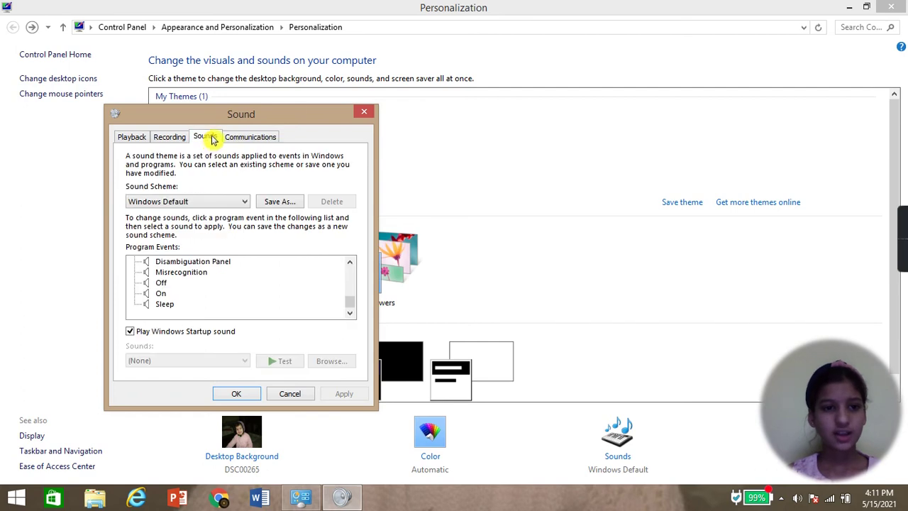
left_click(362, 119)
- Open the screen saver settings, choose Bubbles with a wait of 10 minutes, and preview it full screen
left_click_drag(847, 433, 722, 445)
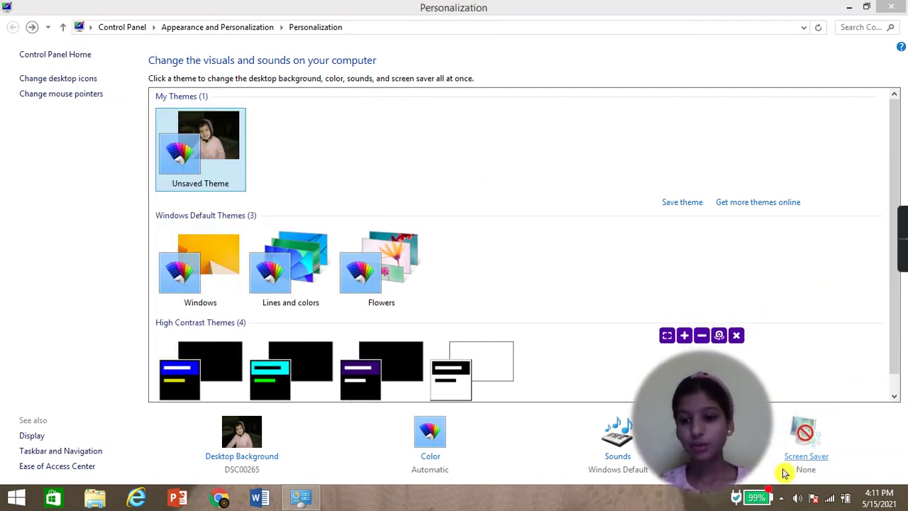
left_click(816, 460)
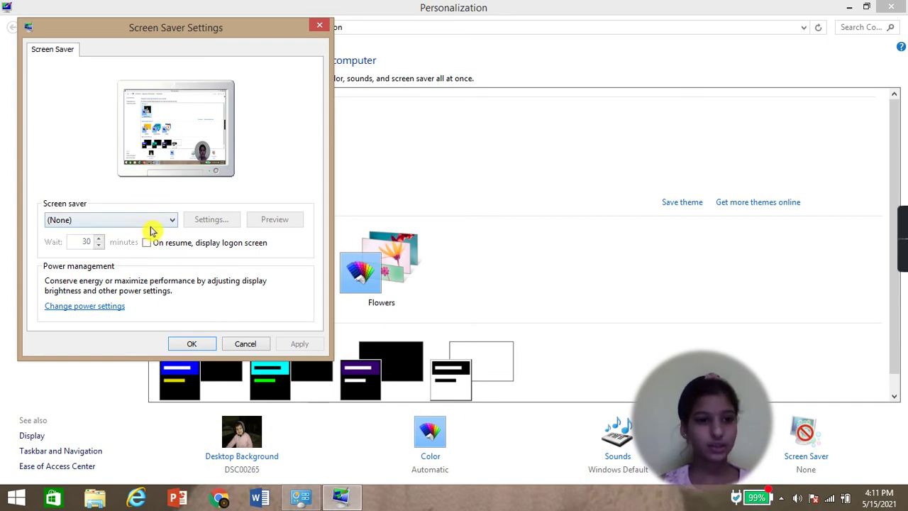
left_click(104, 222)
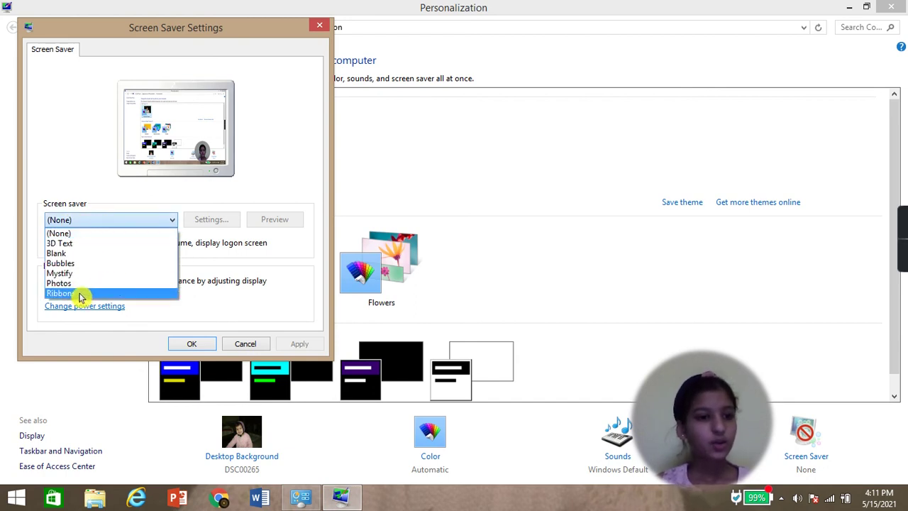
left_click(81, 263)
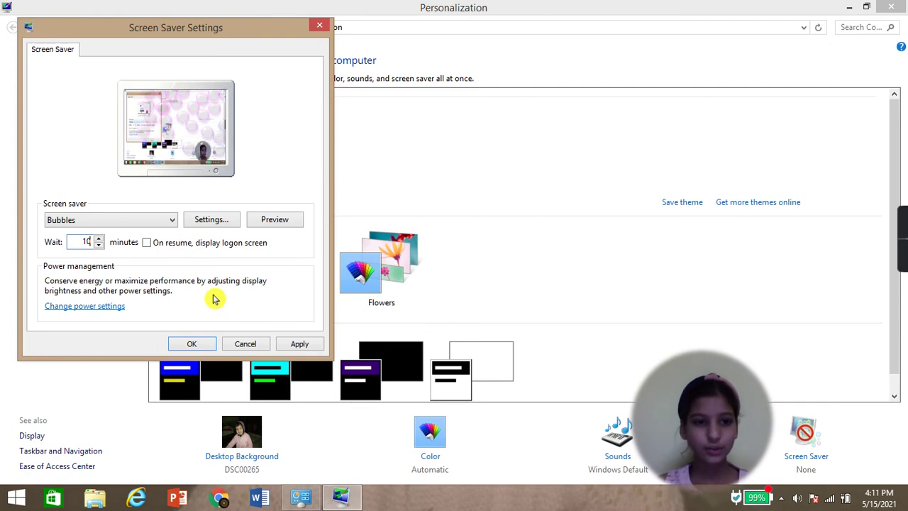
left_click(284, 221)
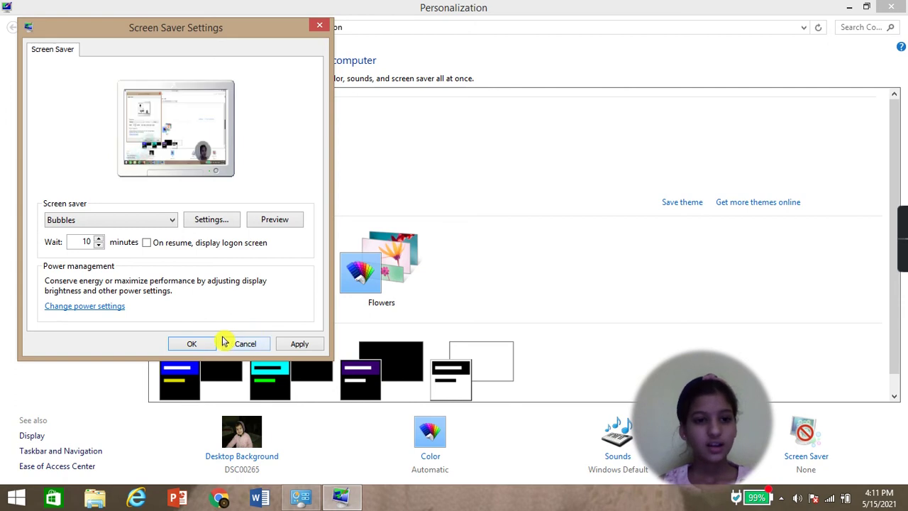
left_click(294, 219)
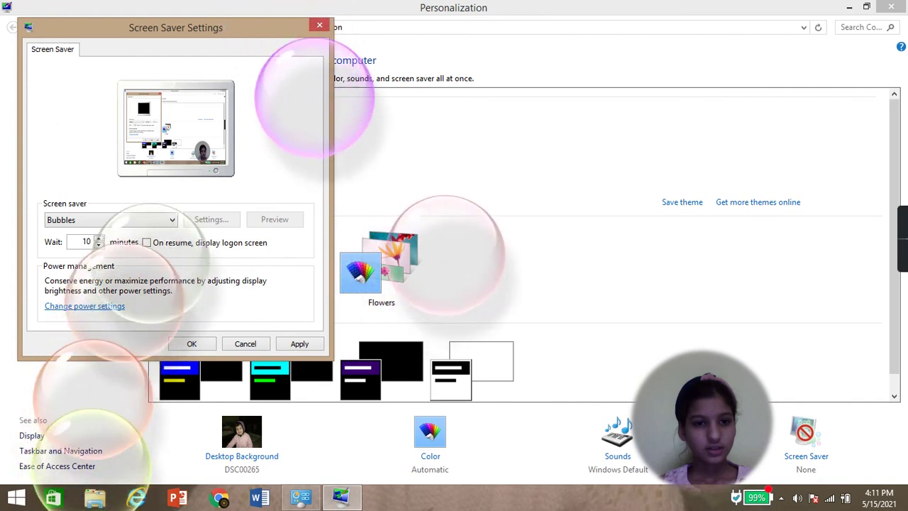
mouse_move(290, 263)
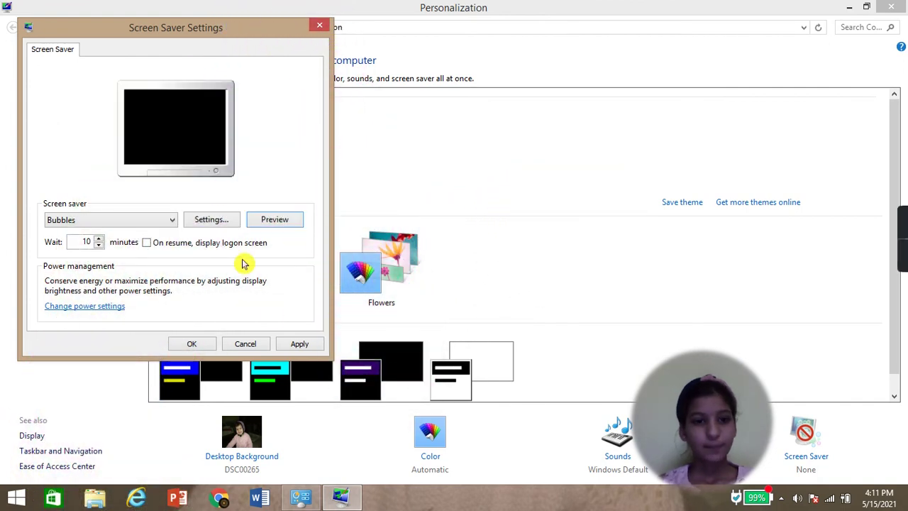
- Switch the screen saver to Ribbons and preview it full screen
left_click(111, 221)
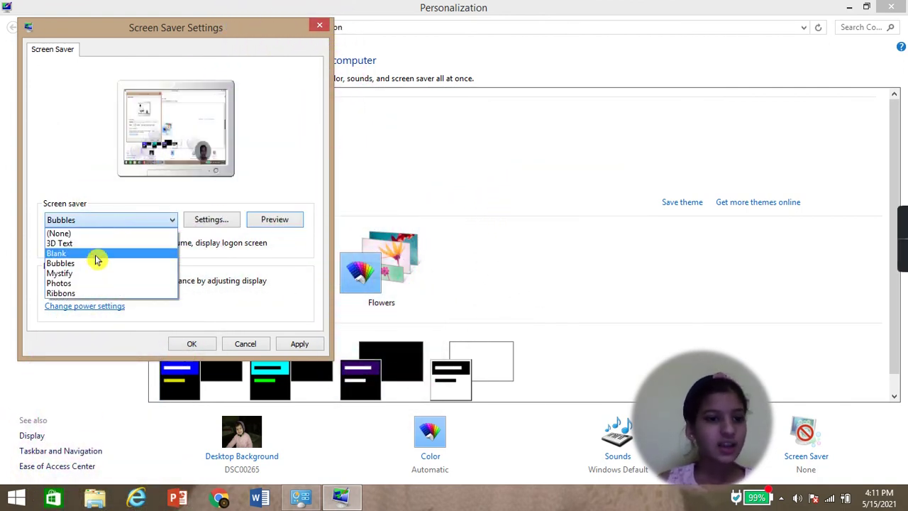
left_click(80, 294)
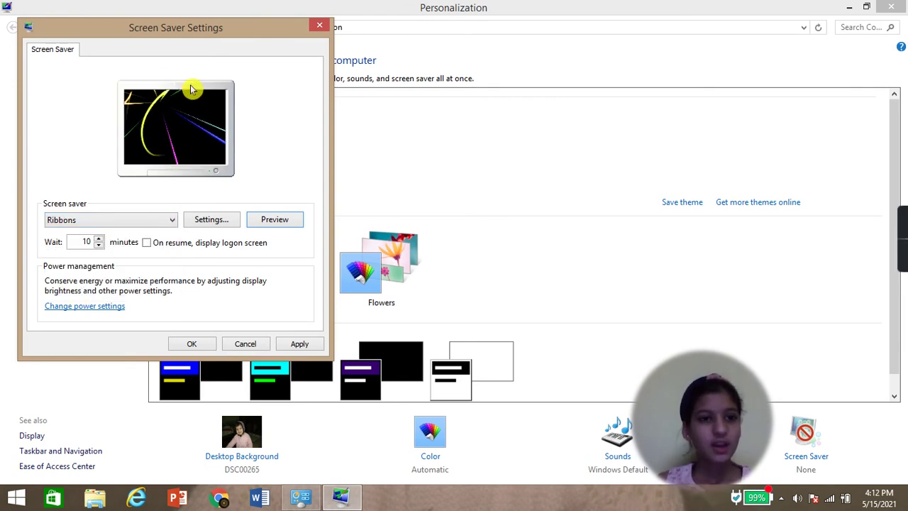
left_click(288, 223)
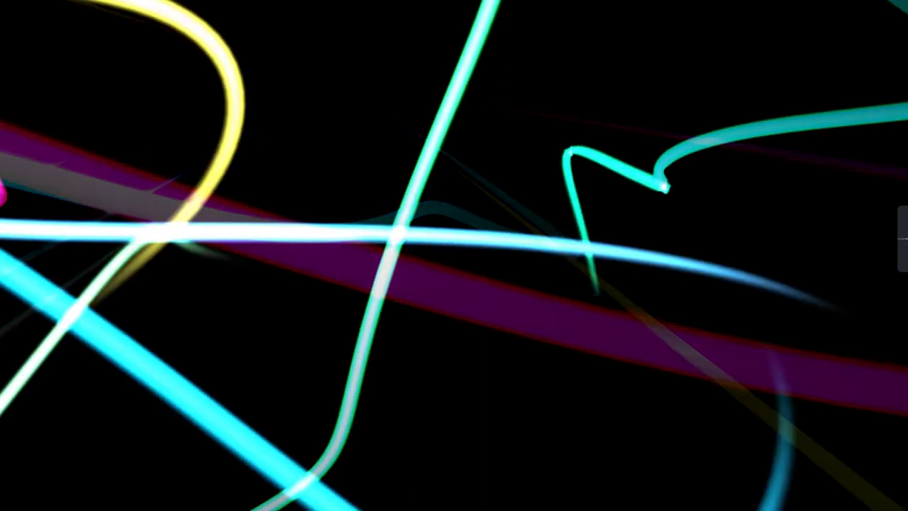
left_click(317, 199)
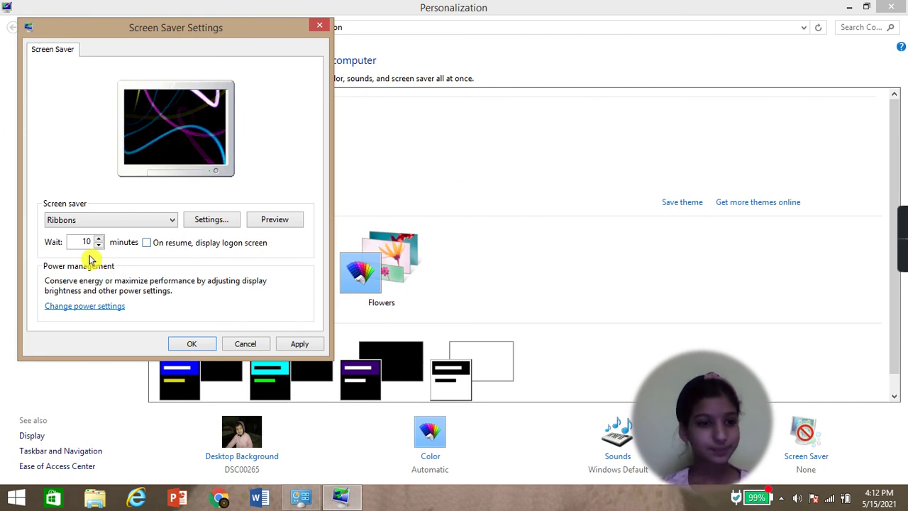
- Try the None, 3D Text, Photos and Mystify screen savers one after another in the small preview
left_click(110, 221)
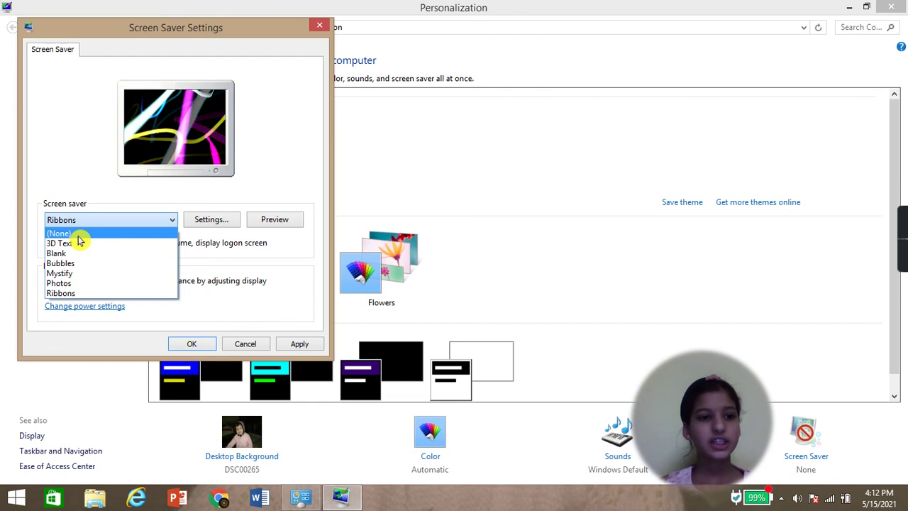
left_click(79, 235)
left_click(98, 221)
left_click(82, 245)
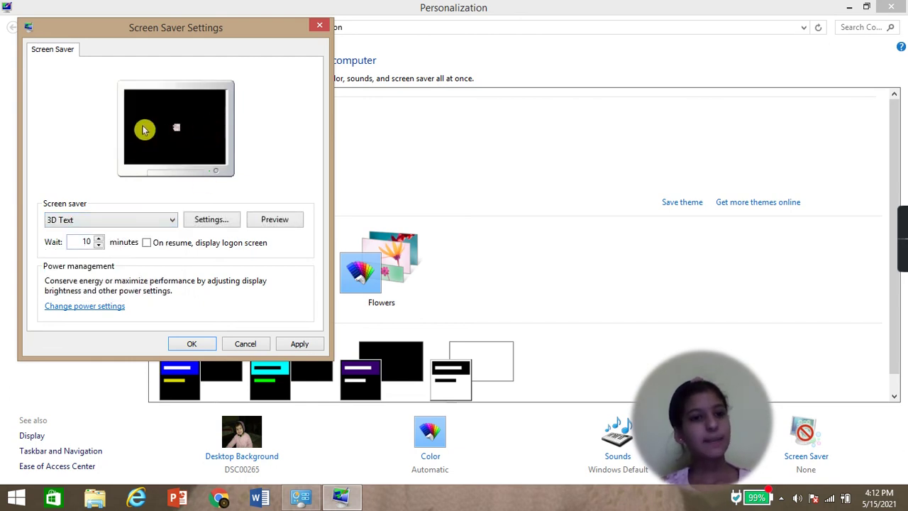
left_click(134, 220)
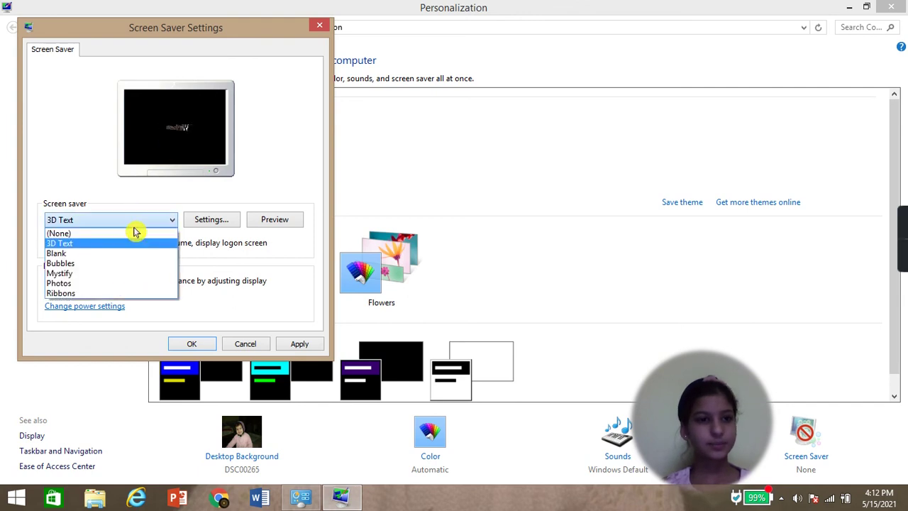
left_click(76, 283)
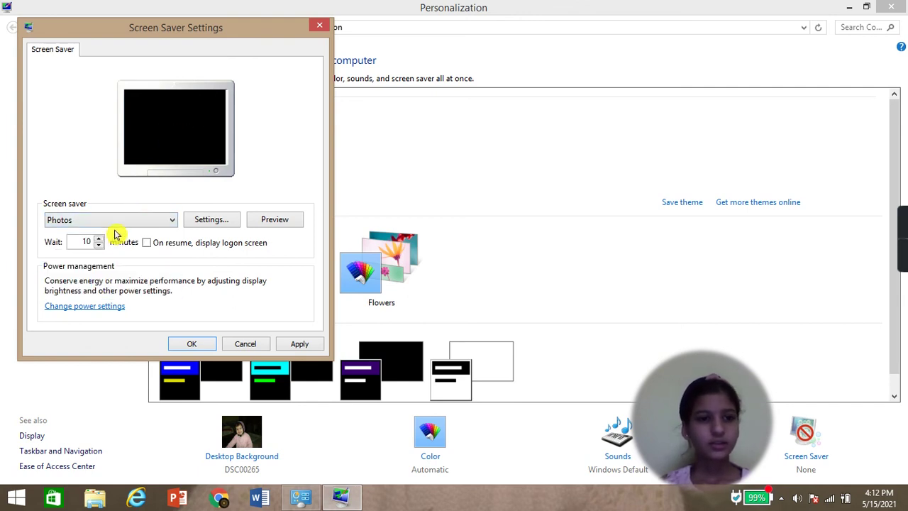
left_click(144, 222)
left_click(102, 272)
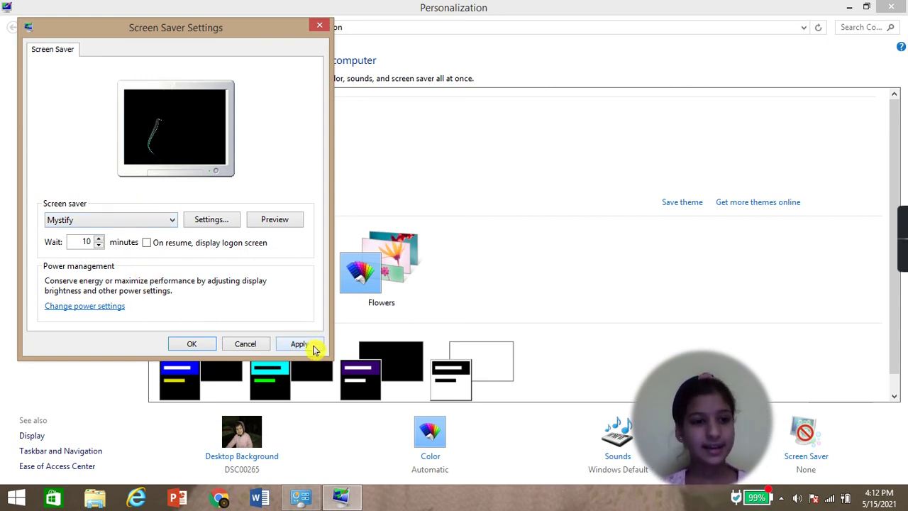
- Set the screen saver to (None), apply the change, and close the screen saver settings
left_click(80, 222)
left_click(67, 234)
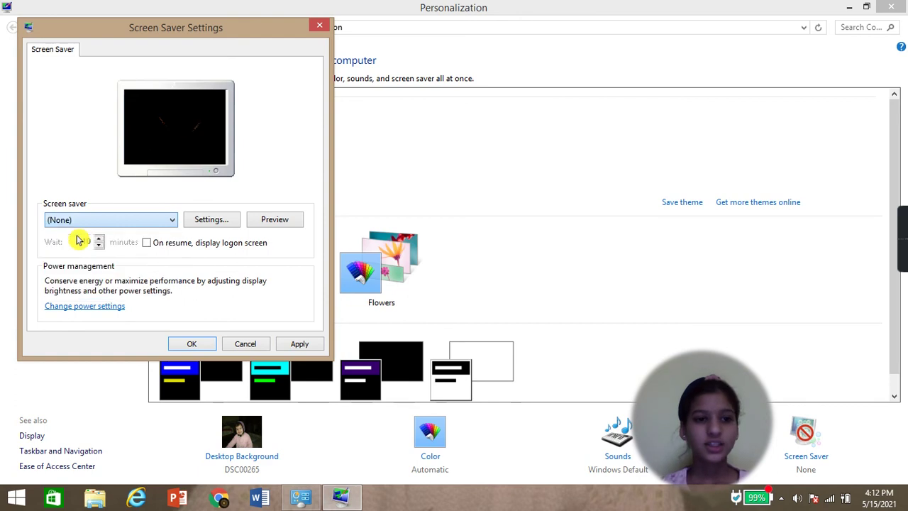
left_click(302, 345)
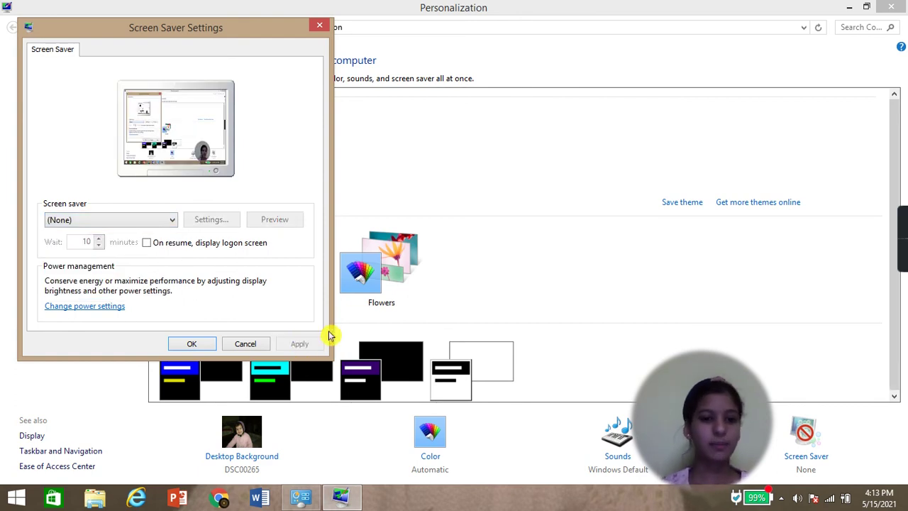
left_click(321, 27)
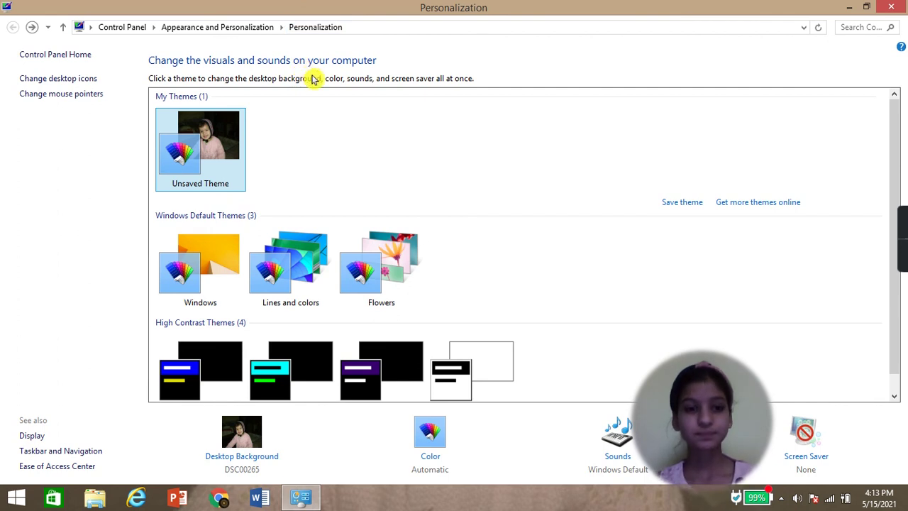